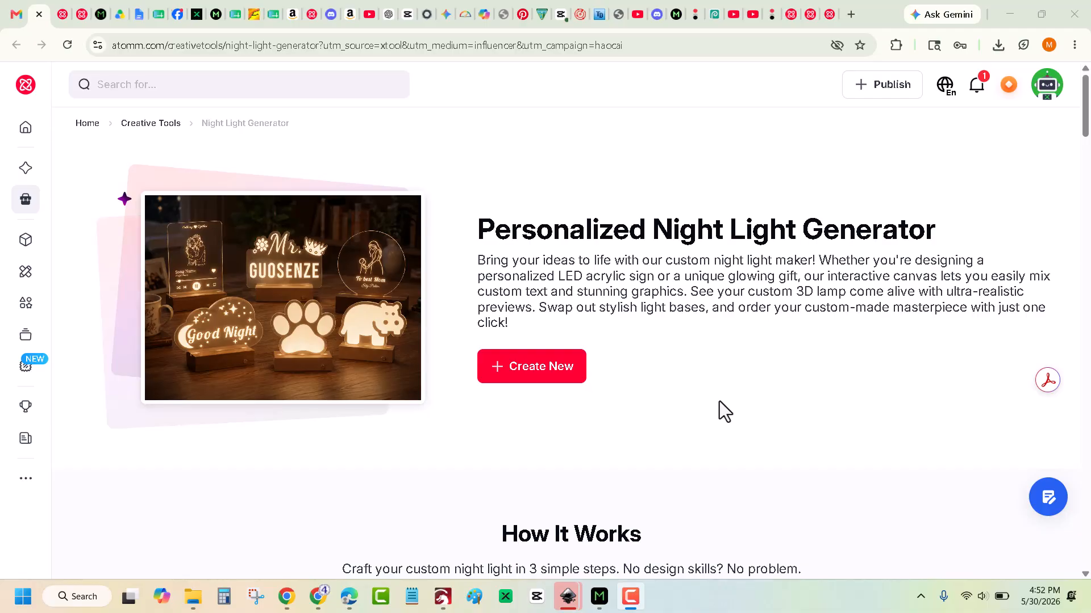
# Create a new night-light sign from the round 'To best Mom' mother-and-child template at 150 × 150 mm.
pyautogui.click(525, 372)
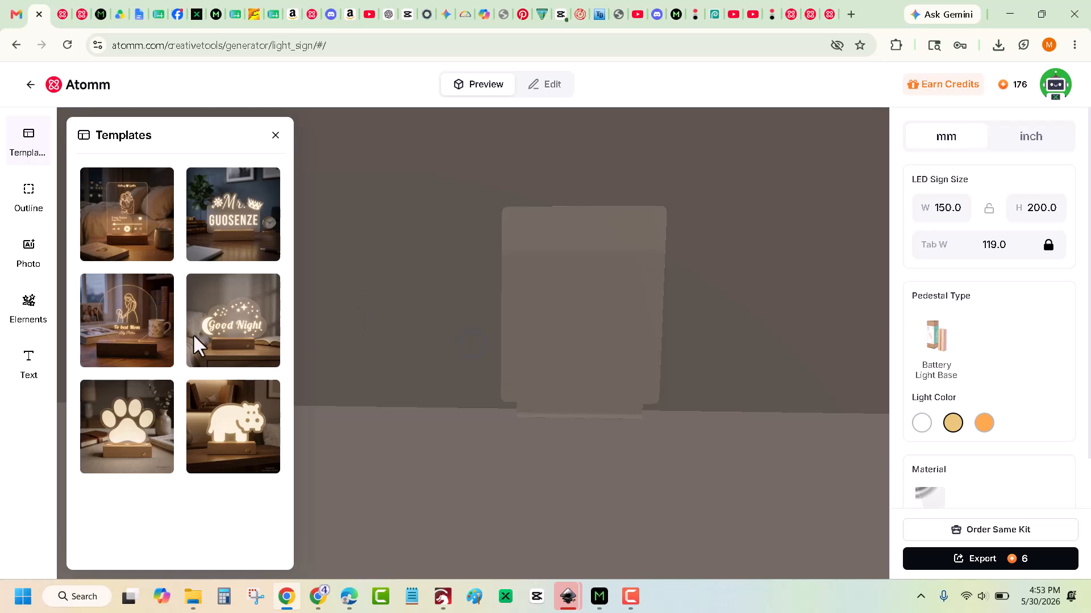
pyautogui.click(122, 317)
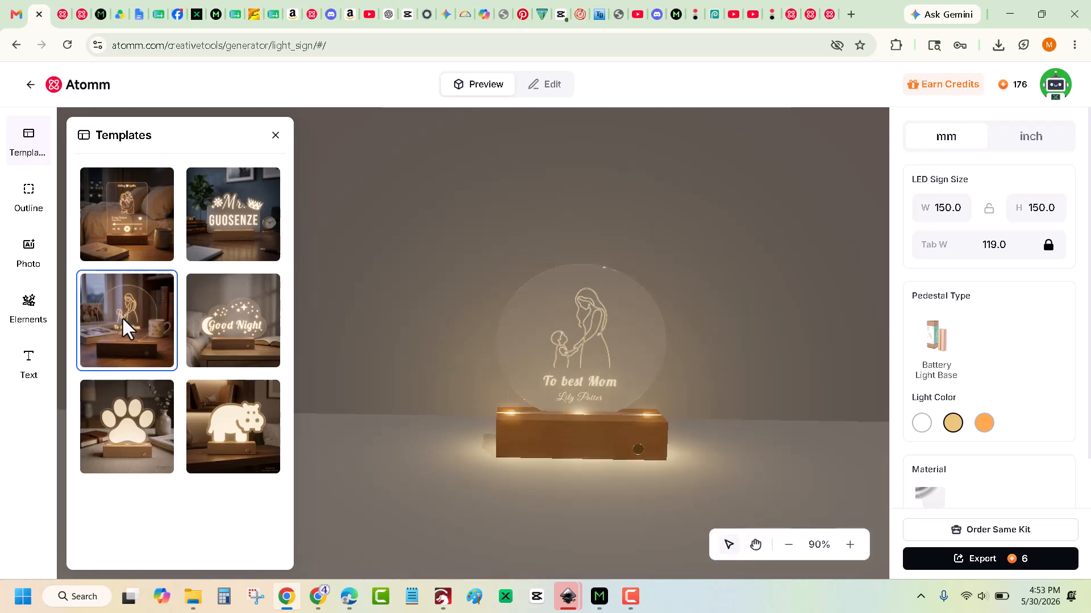
pyautogui.click(275, 135)
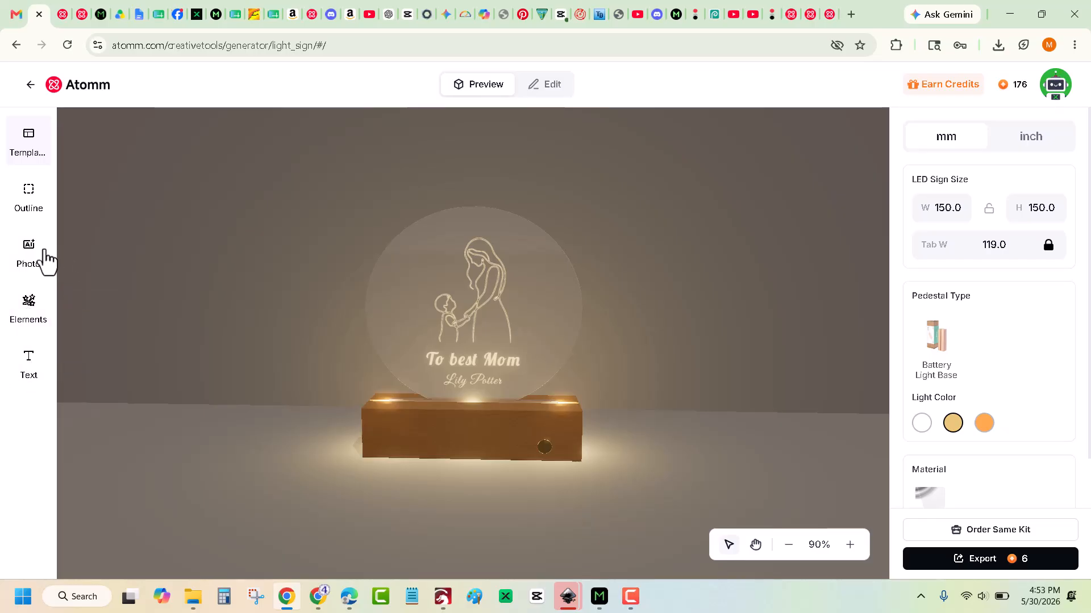
# Upload the dog photo from Downloads and generate General Line Art from it.
pyautogui.click(28, 249)
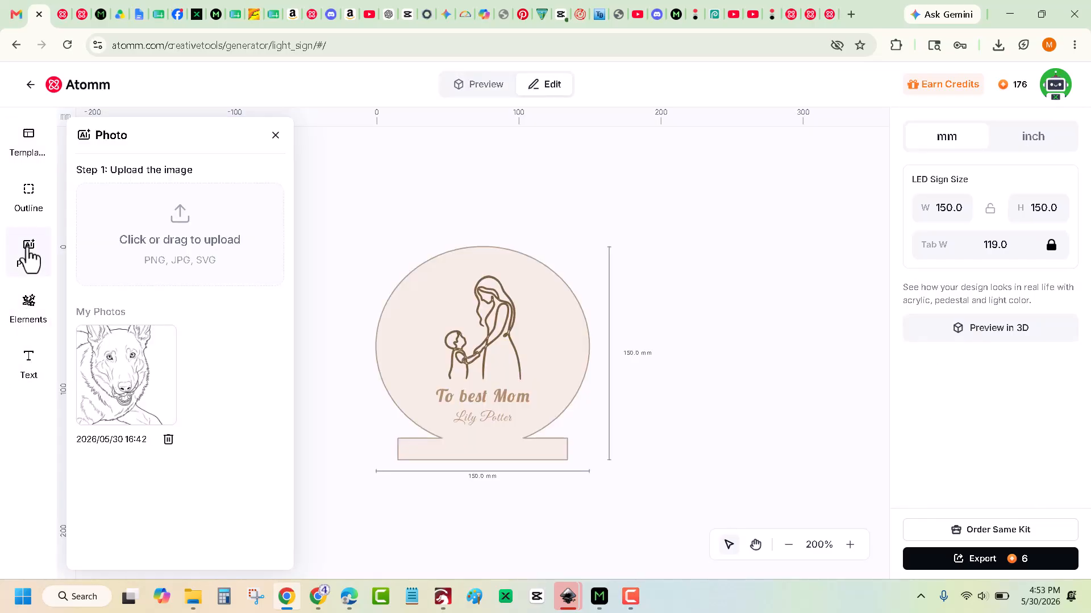
pyautogui.click(178, 234)
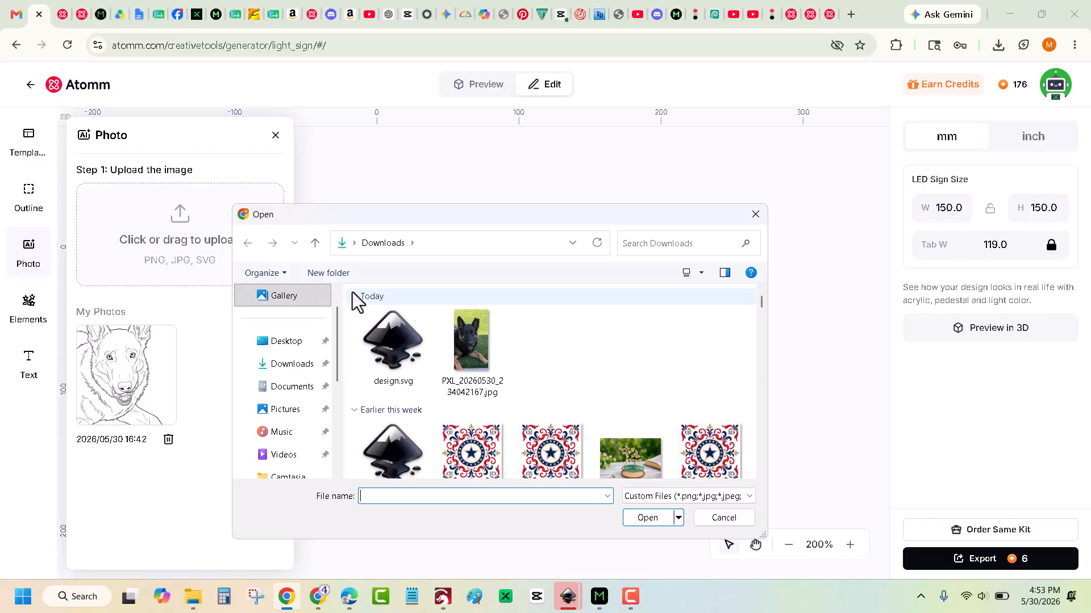
pyautogui.doubleClick(468, 345)
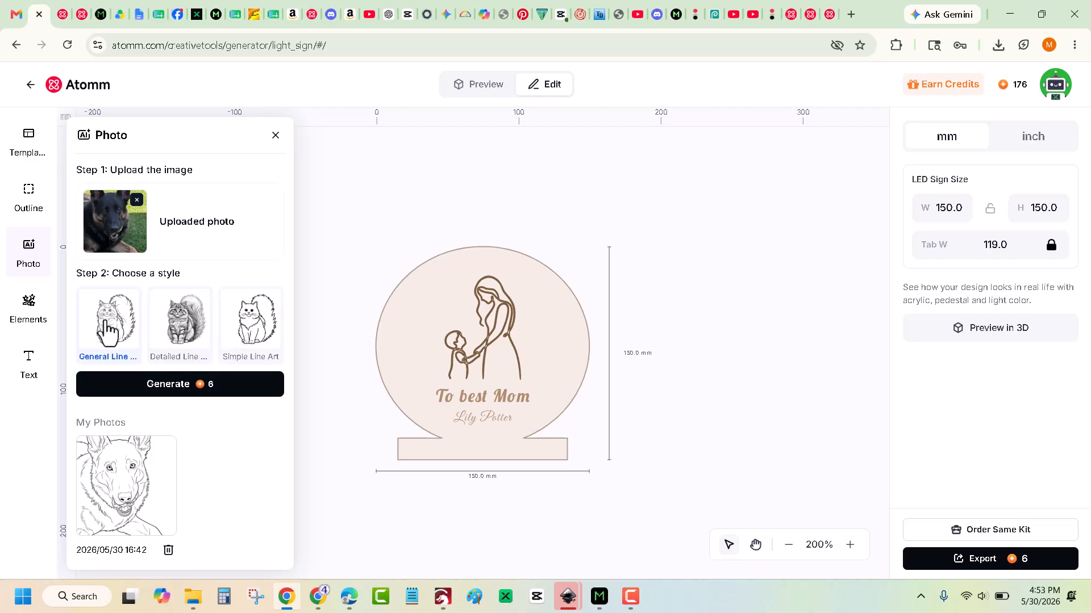
pyautogui.click(185, 387)
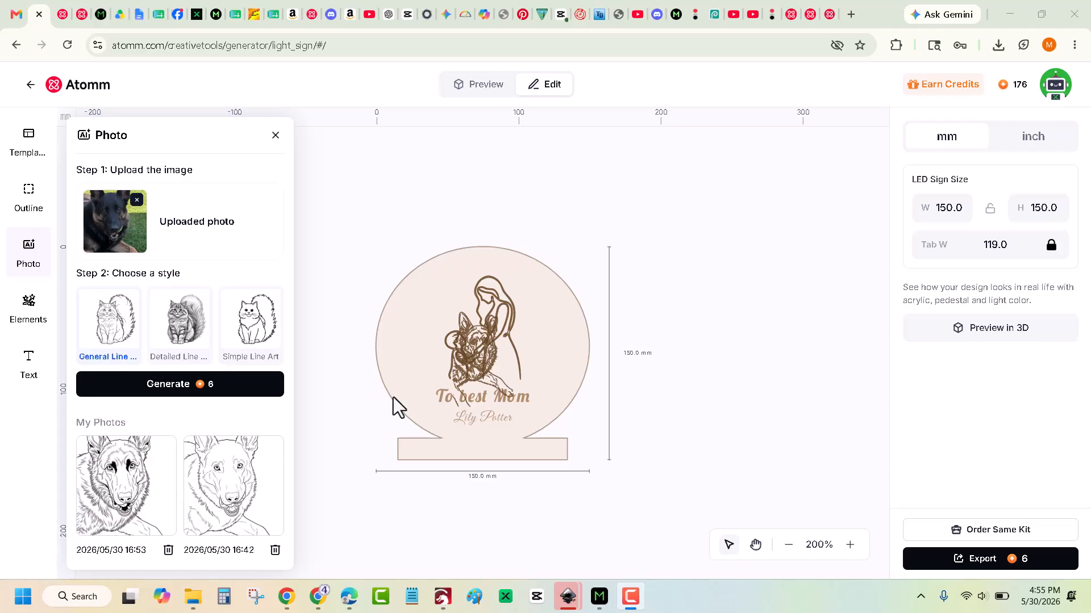
# Delete the newly generated dog art and the mother-and-child art from the sign.
pyautogui.click(461, 321)
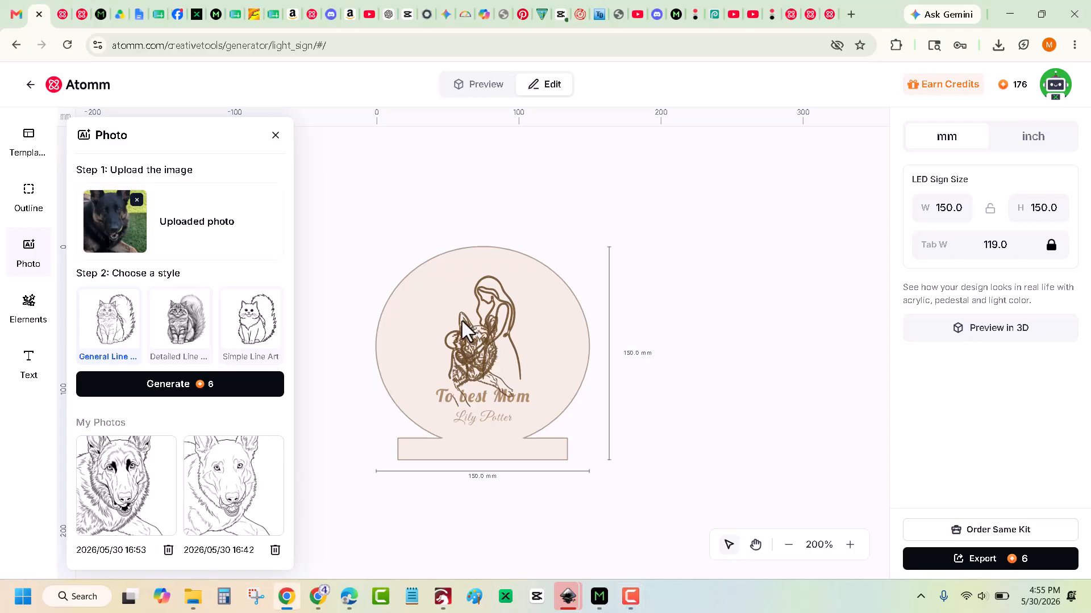
pyautogui.press('Delete')
pyautogui.click(506, 324)
pyautogui.press('Delete')
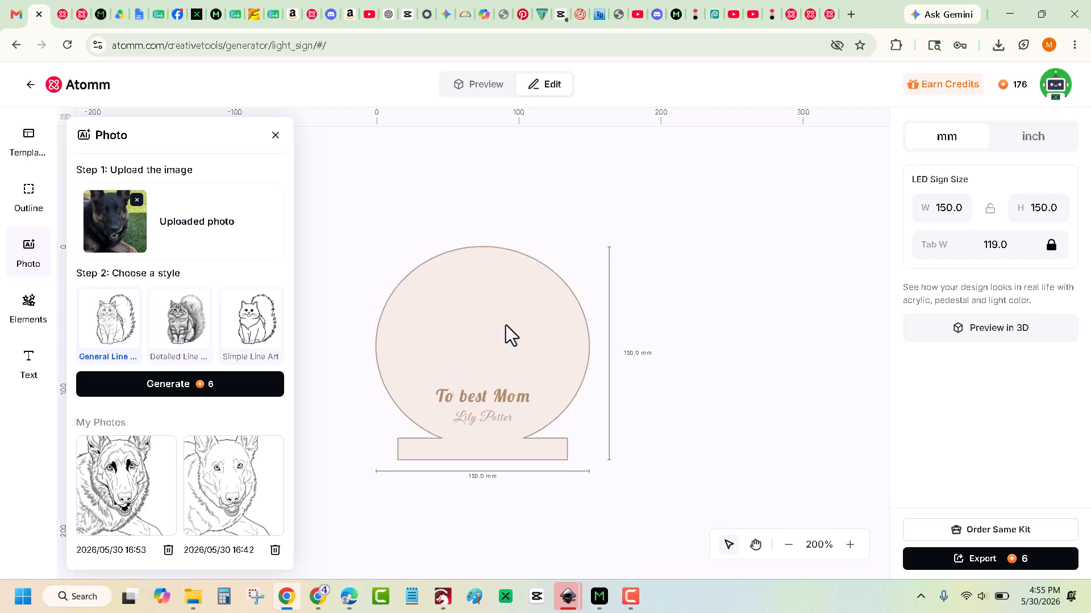
# Place the earlier dog line art from My Photos and enlarge it to 292% within the circle.
pyautogui.click(243, 495)
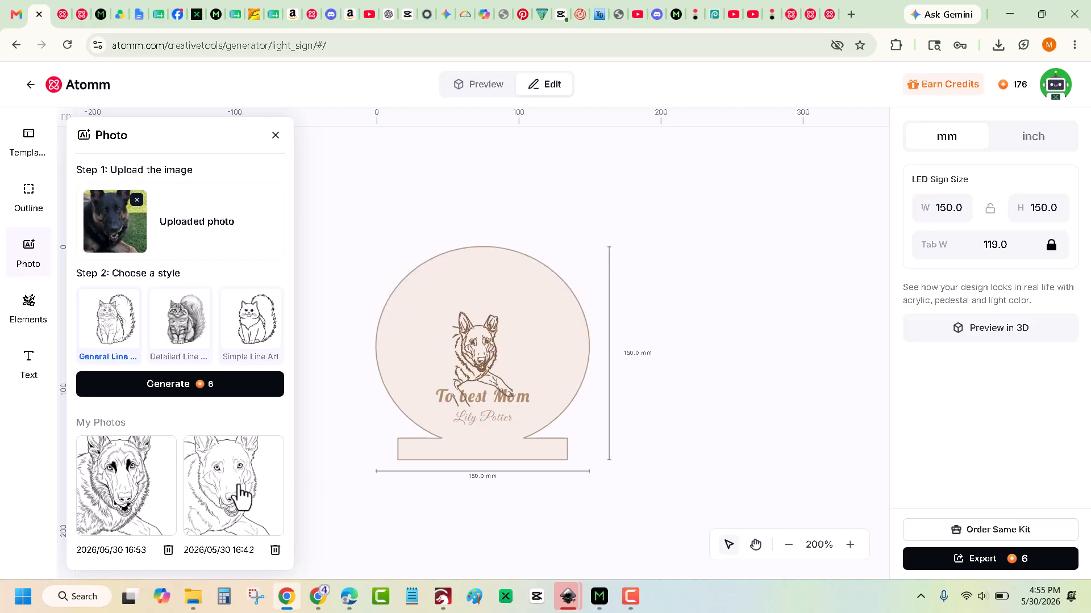
pyautogui.click(487, 349)
pyautogui.moveTo(482, 349); pyautogui.dragTo(461, 330)
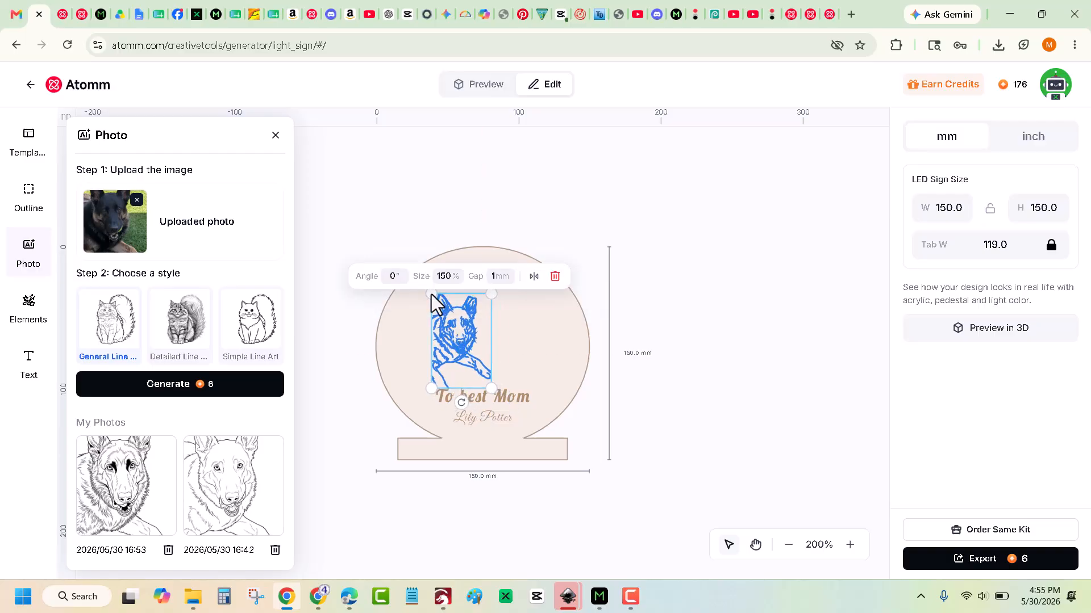
pyautogui.moveTo(432, 294); pyautogui.dragTo(394, 260)
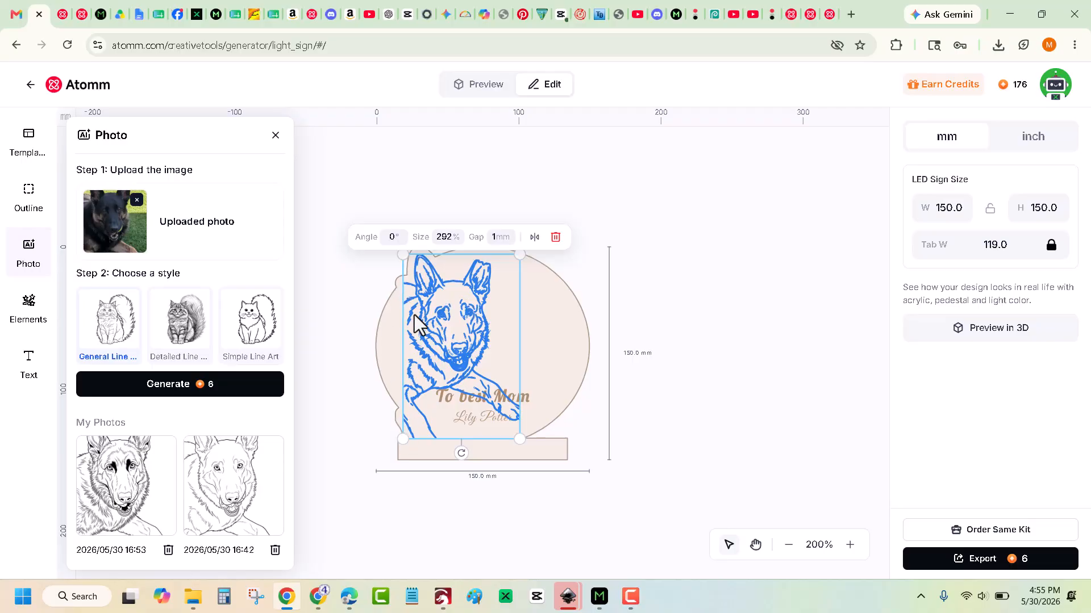
pyautogui.moveTo(458, 344); pyautogui.dragTo(460, 335)
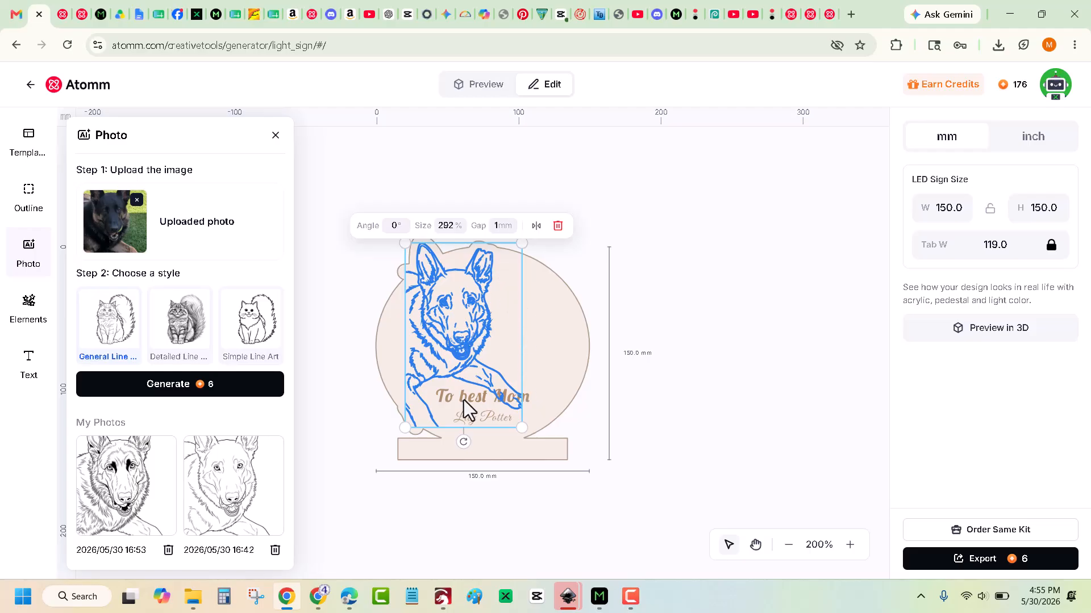
# Move 'To best Mom' up-right, set the dog art to its left, and put the name text beneath.
pyautogui.click(649, 387)
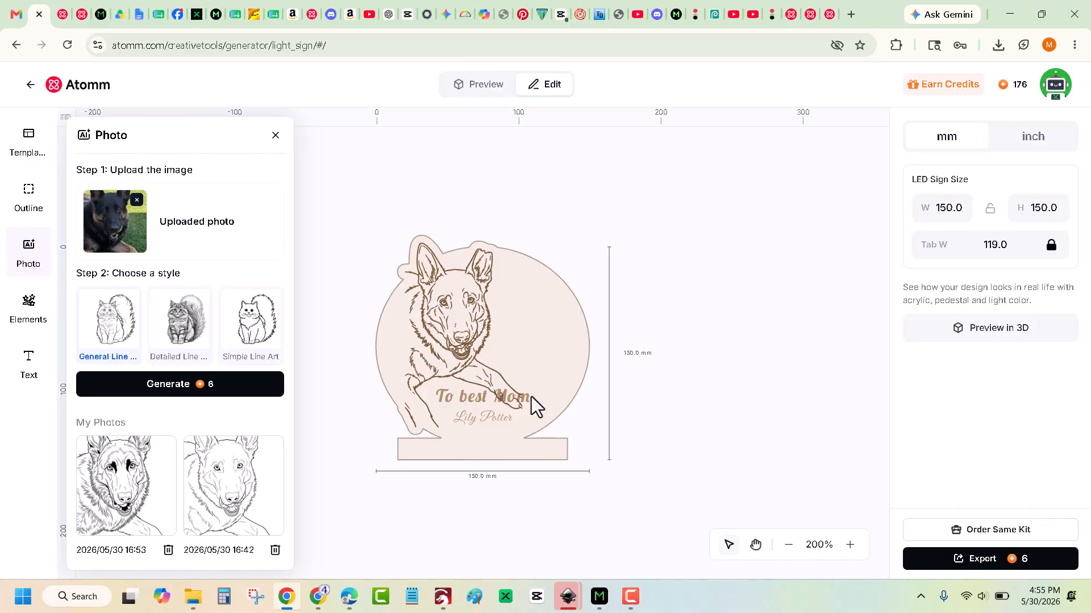
pyautogui.moveTo(526, 398); pyautogui.dragTo(583, 326)
pyautogui.moveTo(472, 418); pyautogui.dragTo(503, 390)
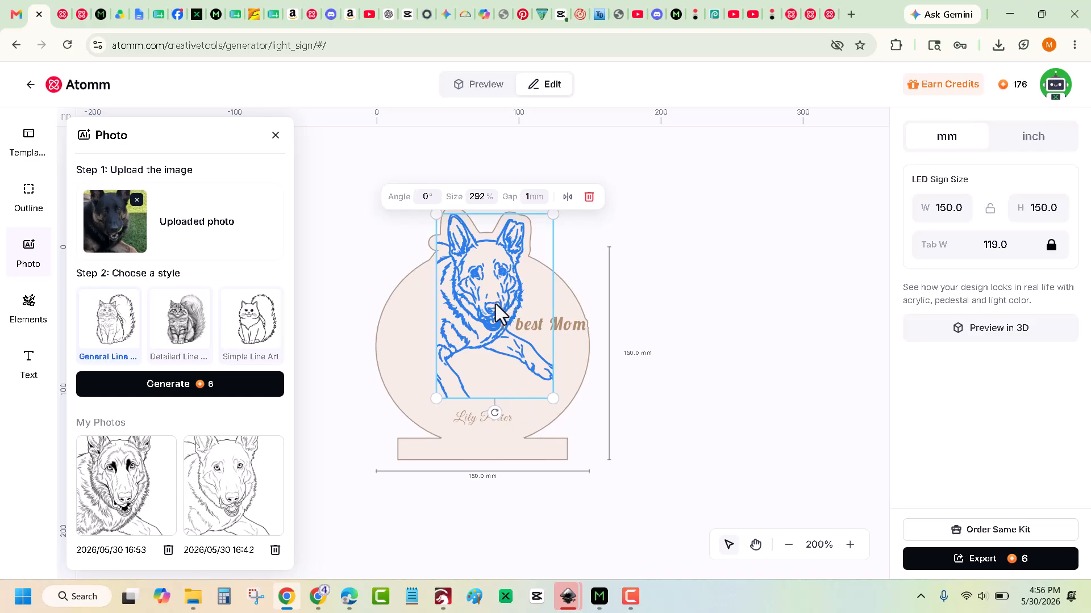
pyautogui.moveTo(493, 306); pyautogui.dragTo(464, 322)
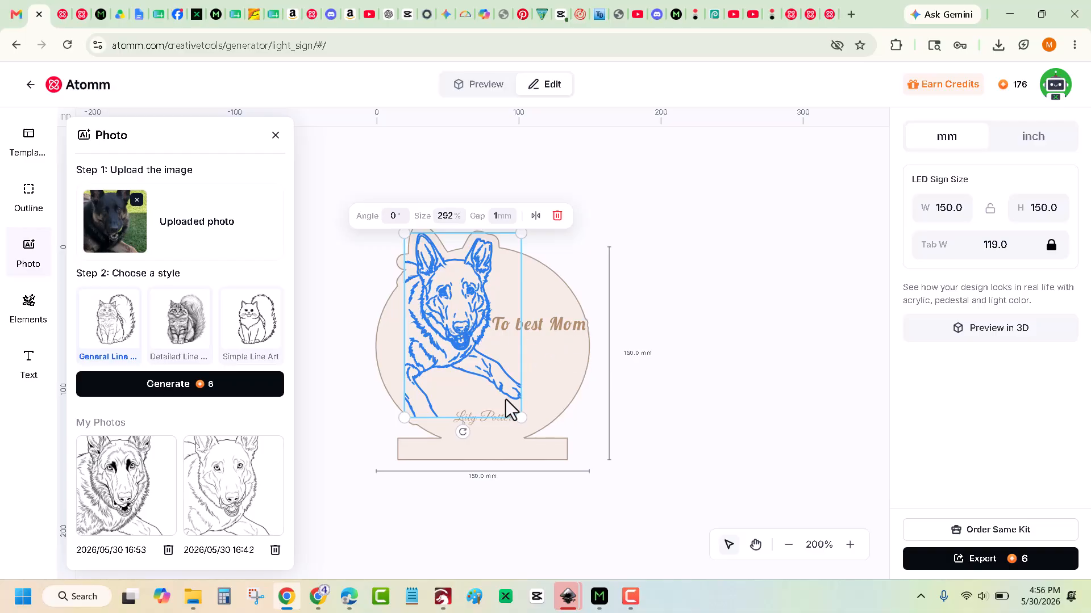
pyautogui.click(545, 386)
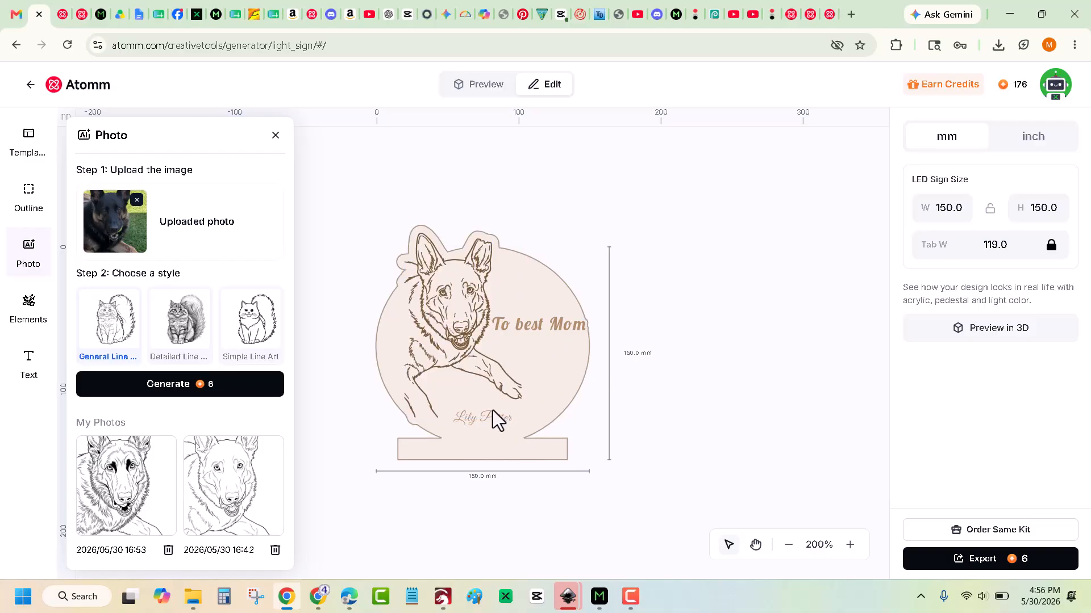
pyautogui.moveTo(472, 419); pyautogui.dragTo(528, 363)
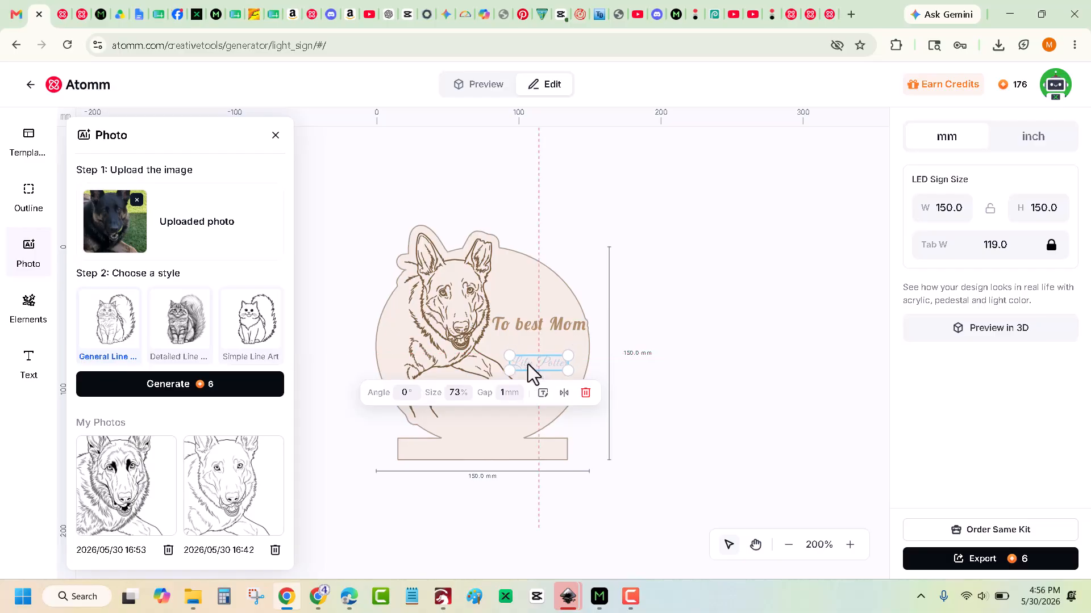
pyautogui.click(607, 257)
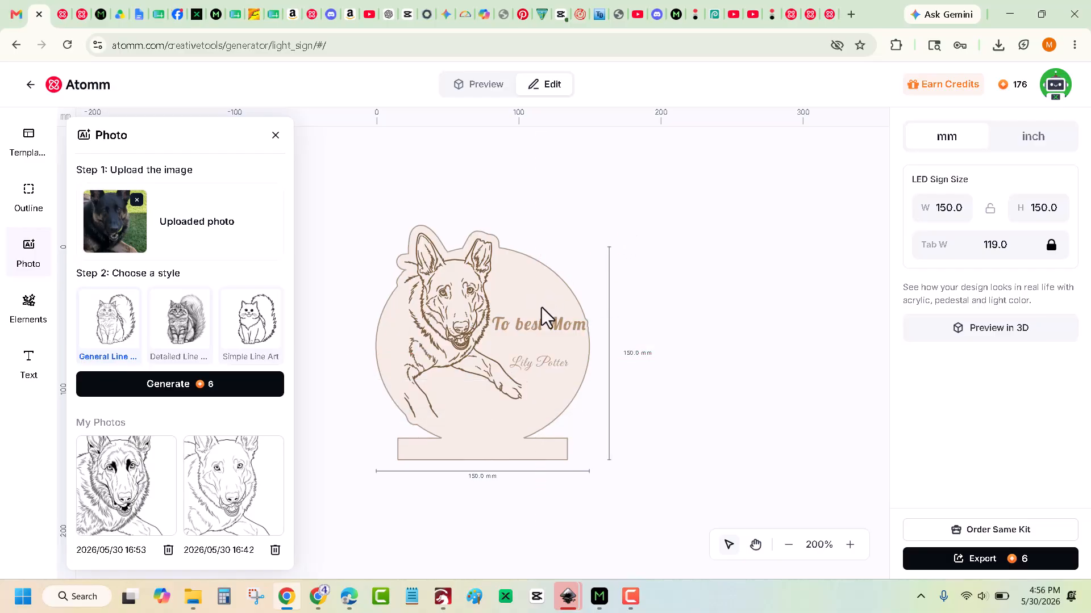
# Change the 'To best Mom' heading to read 'My Cute Puppy'.
pyautogui.click(526, 325)
pyautogui.doubleClick(526, 325)
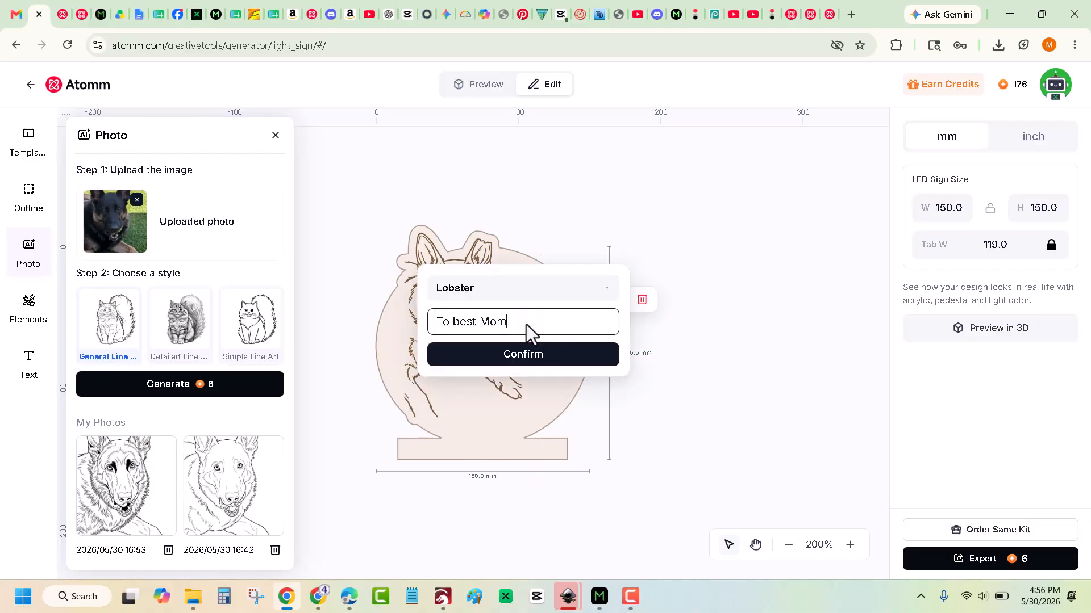
pyautogui.moveTo(523, 324); pyautogui.dragTo(434, 322)
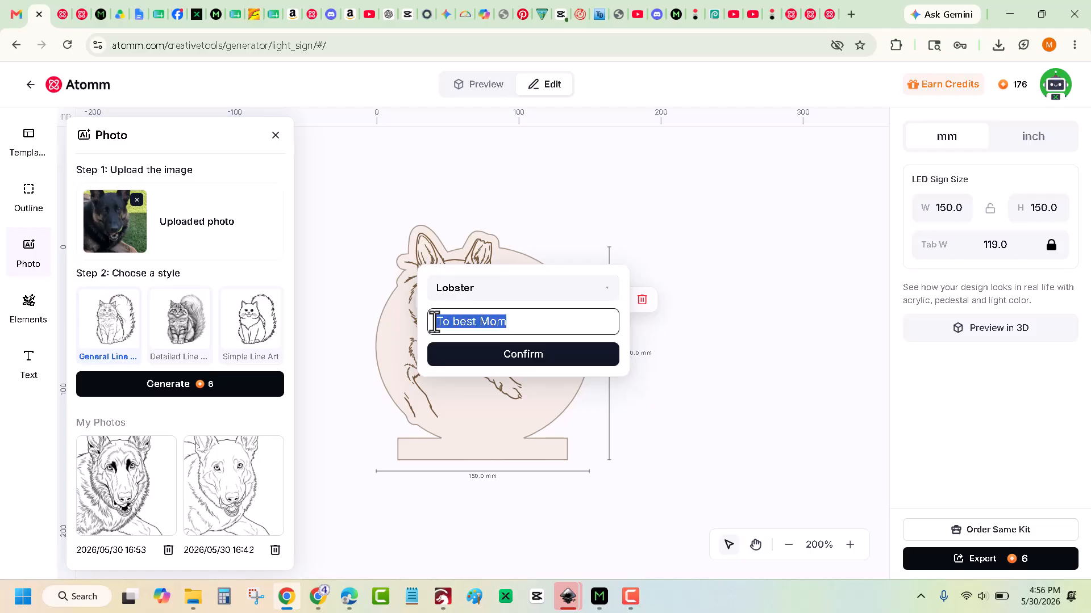
pyautogui.write('My Cute P')
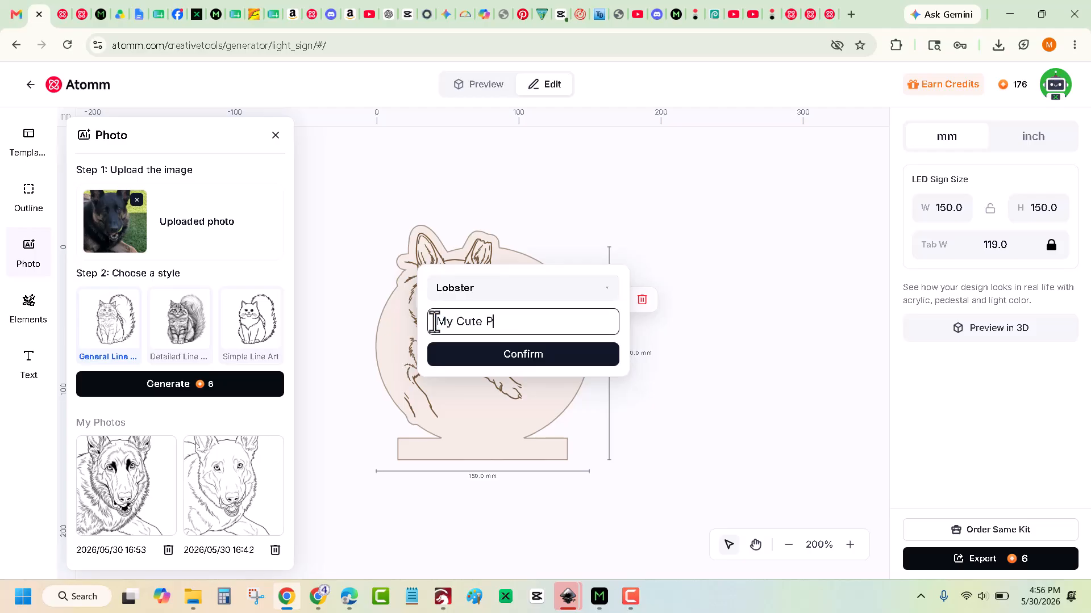
pyautogui.write('uppy')
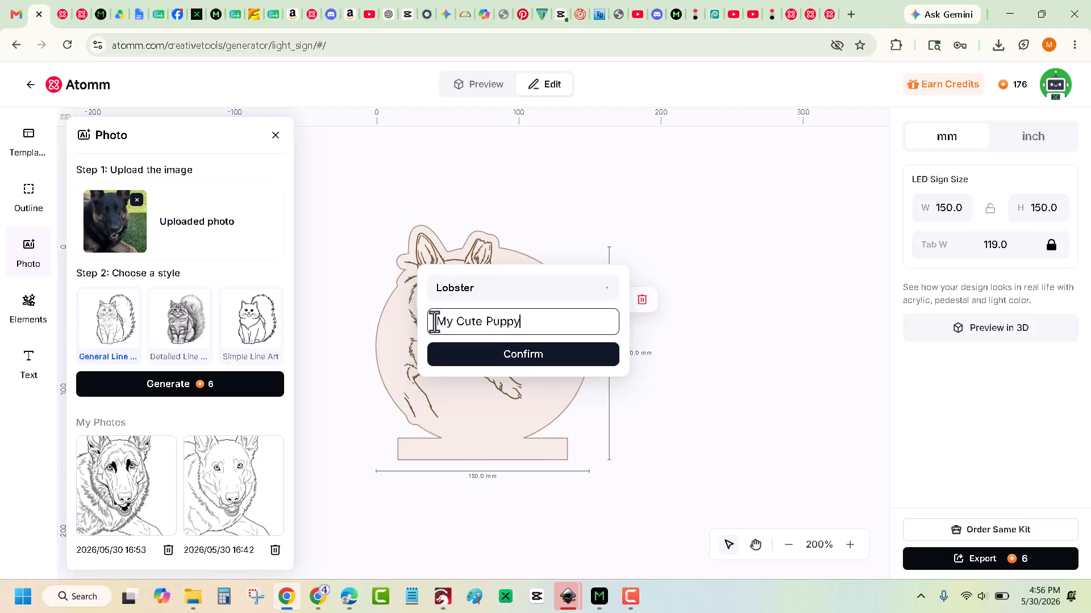
pyautogui.click(505, 356)
pyautogui.click(709, 376)
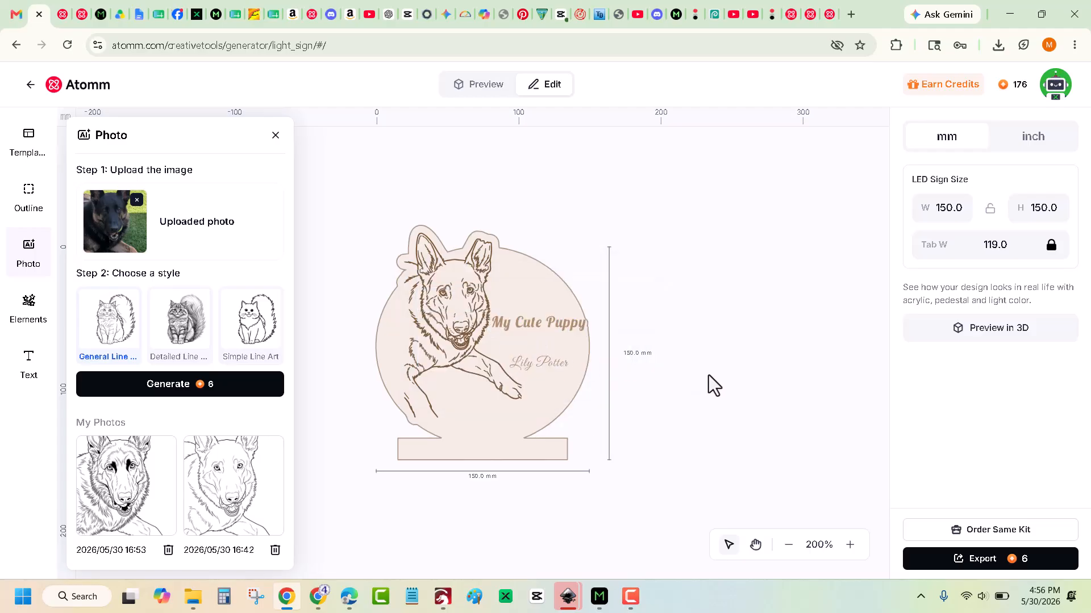
# Enlarge 'My Cute Puppy' to 159% and shift it slightly right.
pyautogui.click(543, 323)
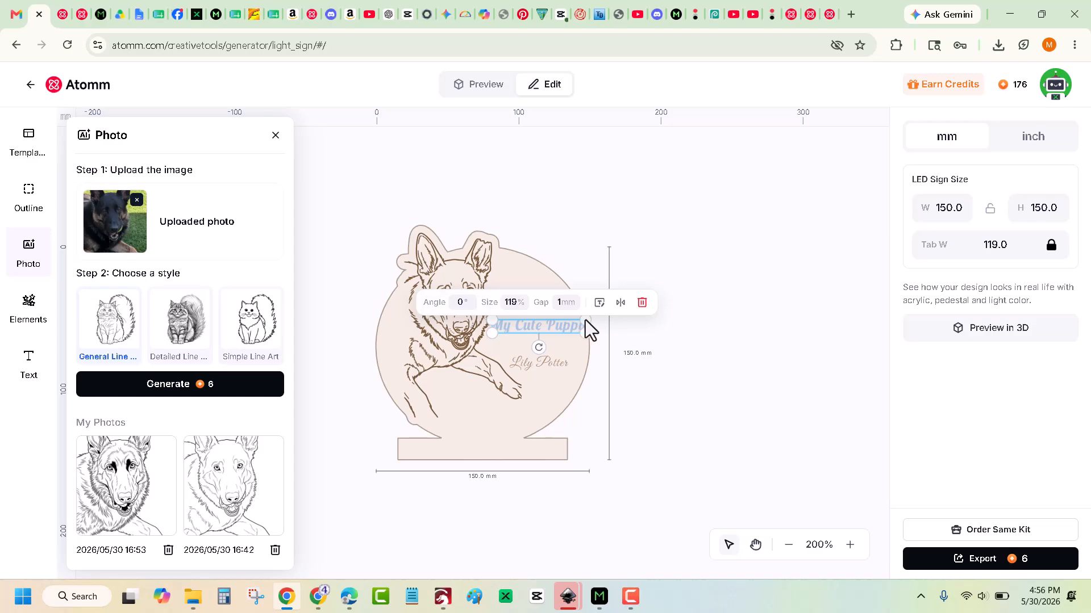
pyautogui.moveTo(586, 320); pyautogui.dragTo(600, 320)
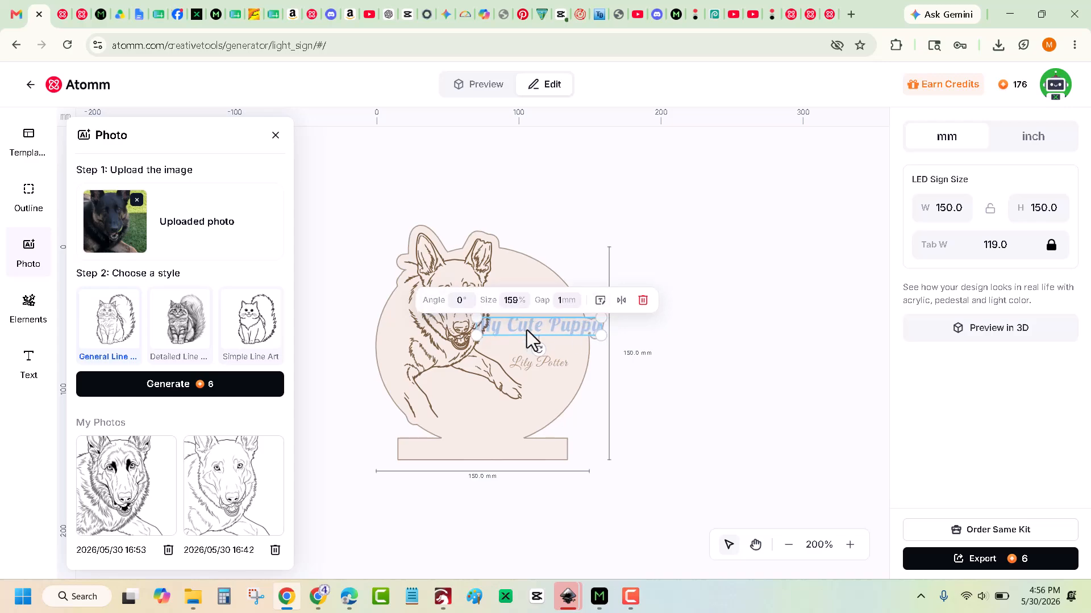
pyautogui.moveTo(527, 330); pyautogui.dragTo(543, 329)
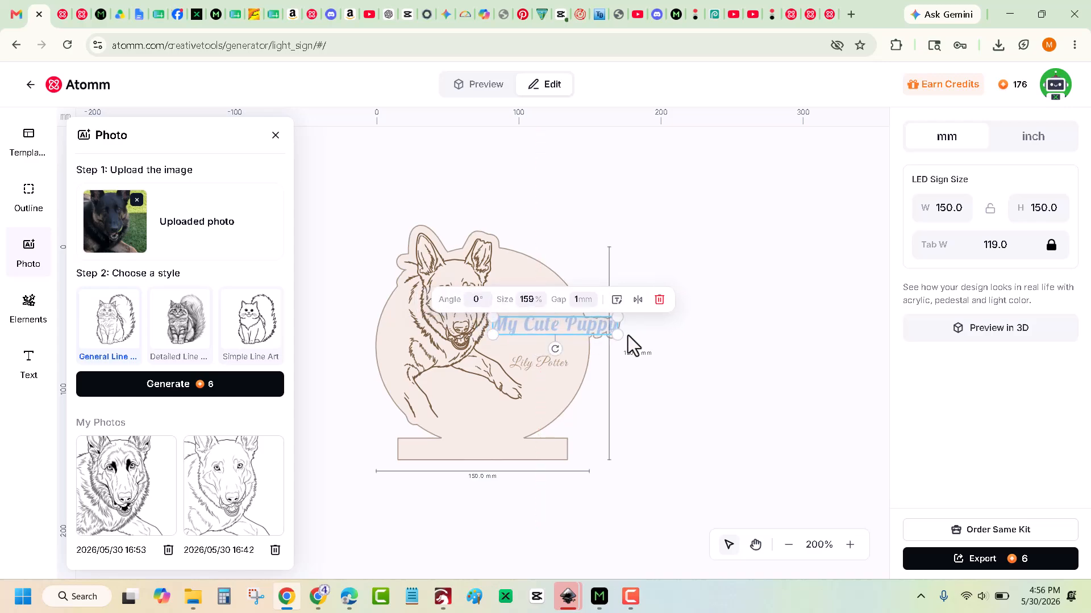
pyautogui.click(701, 341)
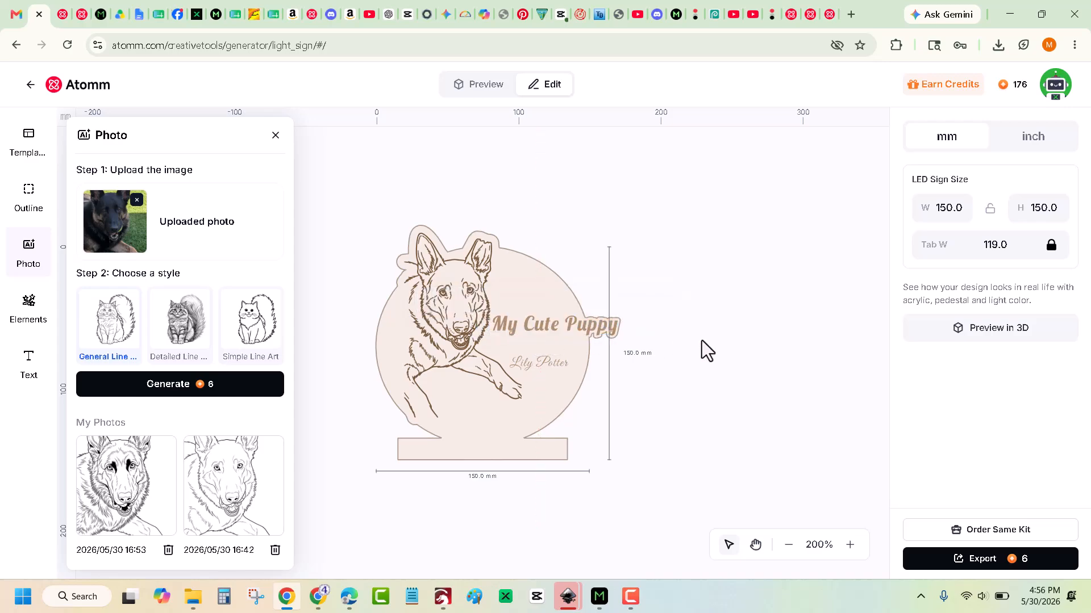
pyautogui.click(543, 363)
# Replace the name line's text with the pet owner's name.
pyautogui.doubleClick(543, 362)
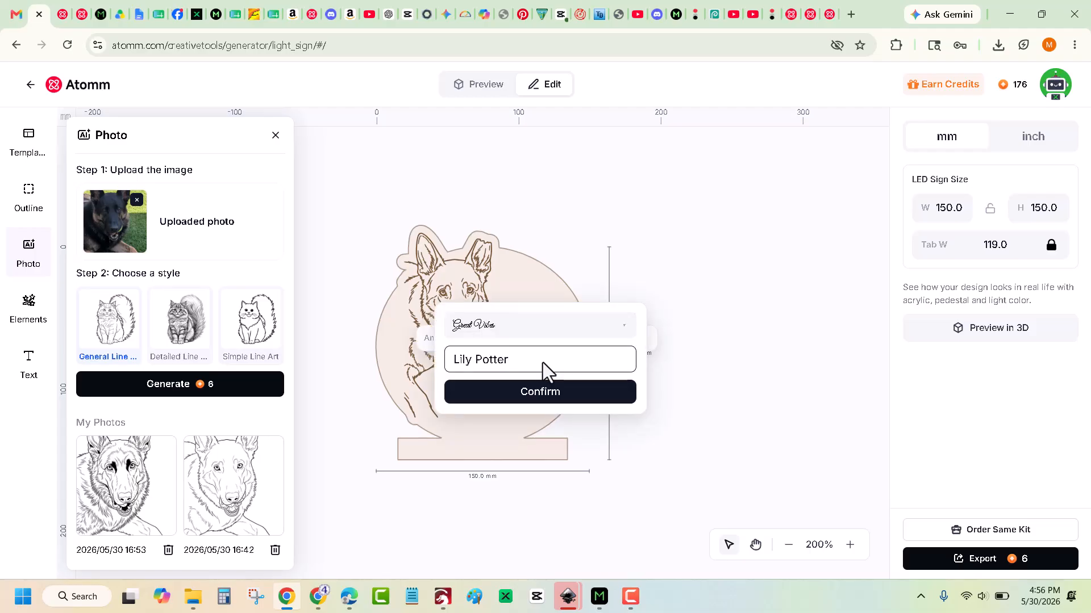
pyautogui.press('BackSpace')
pyautogui.press('BackSpace')
pyautogui.press('BackSpace')
pyautogui.press('BackSpace')
pyautogui.press('BackSpace')
pyautogui.press('BackSpace')
pyautogui.press('BackSpace')
pyautogui.press('BackSpace')
pyautogui.press('BackSpace')
pyautogui.press('BackSpace')
pyautogui.press('BackSpace')
pyautogui.write('s')
pyautogui.press('BackSpace')
pyautogui.click(551, 397)
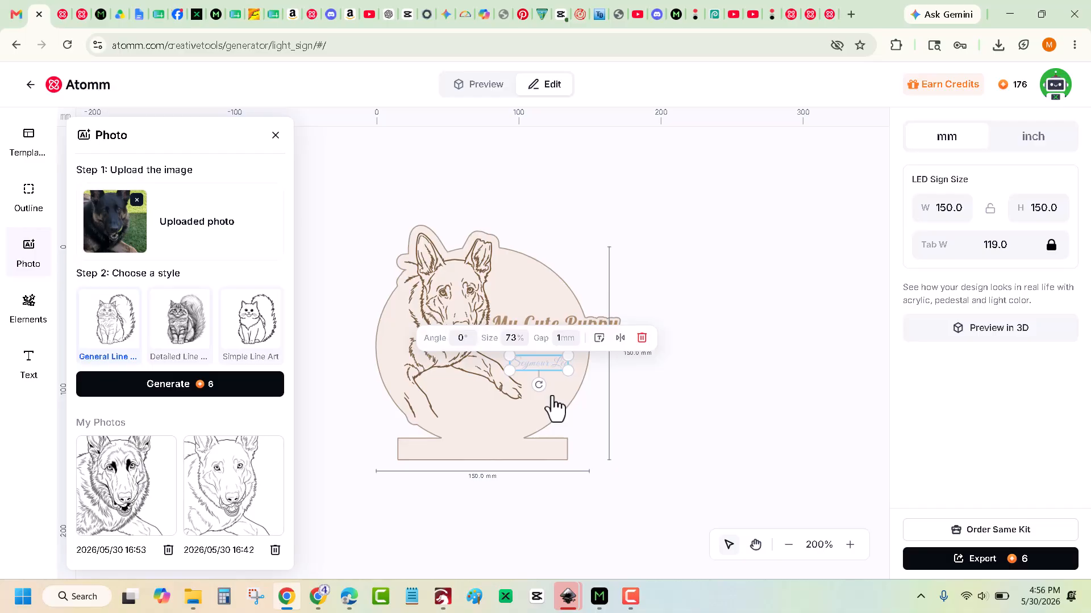
# Enlarge the name line to 100% and shrink 'My Cute Puppy' to 114%.
pyautogui.moveTo(568, 370)
pyautogui.mouseDown()
pyautogui.moveTo(579, 373)
pyautogui.moveTo(552, 362)
pyautogui.mouseUp()
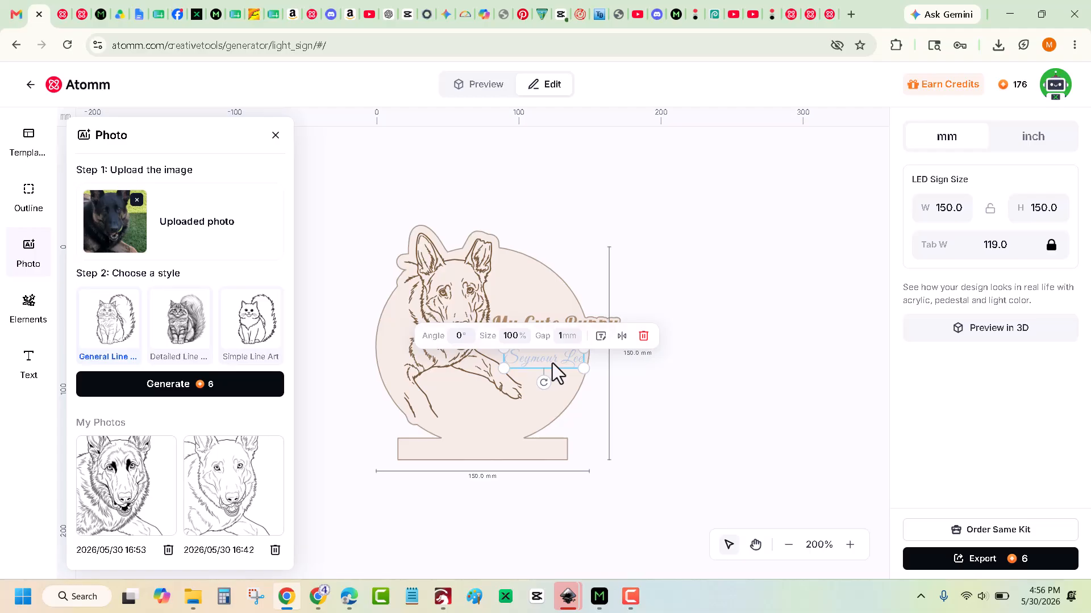
pyautogui.click(706, 324)
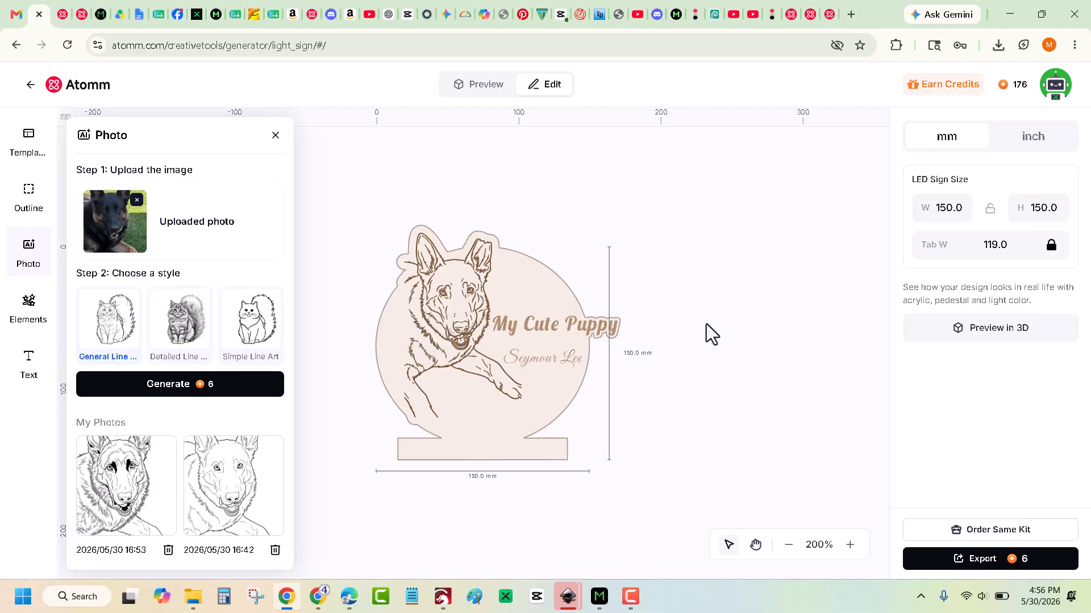
pyautogui.click(544, 327)
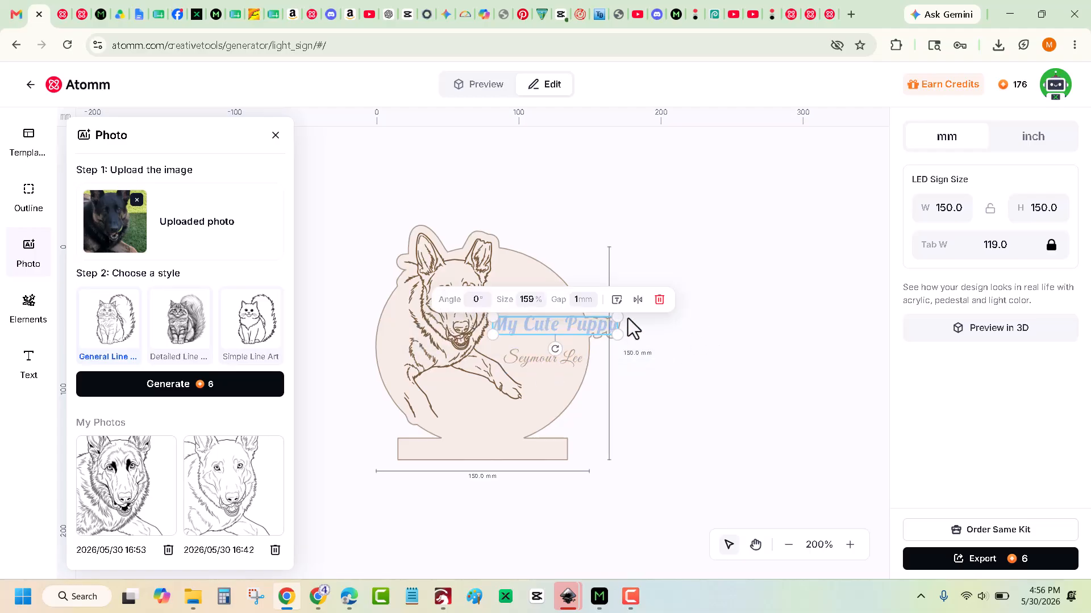
pyautogui.moveTo(618, 318); pyautogui.dragTo(559, 329)
# Nudge the dog art down-left and enlarge 'My Cute Puppy' to 121%.
pyautogui.scroll(5, 578, 345)
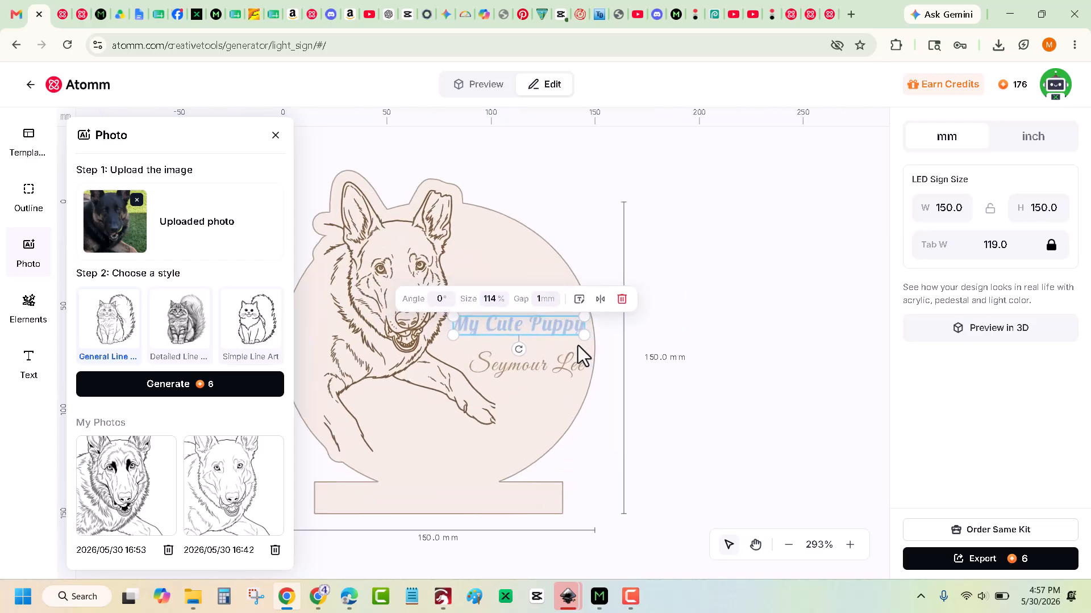
pyautogui.scroll(-2, 578, 346)
pyautogui.click(503, 430)
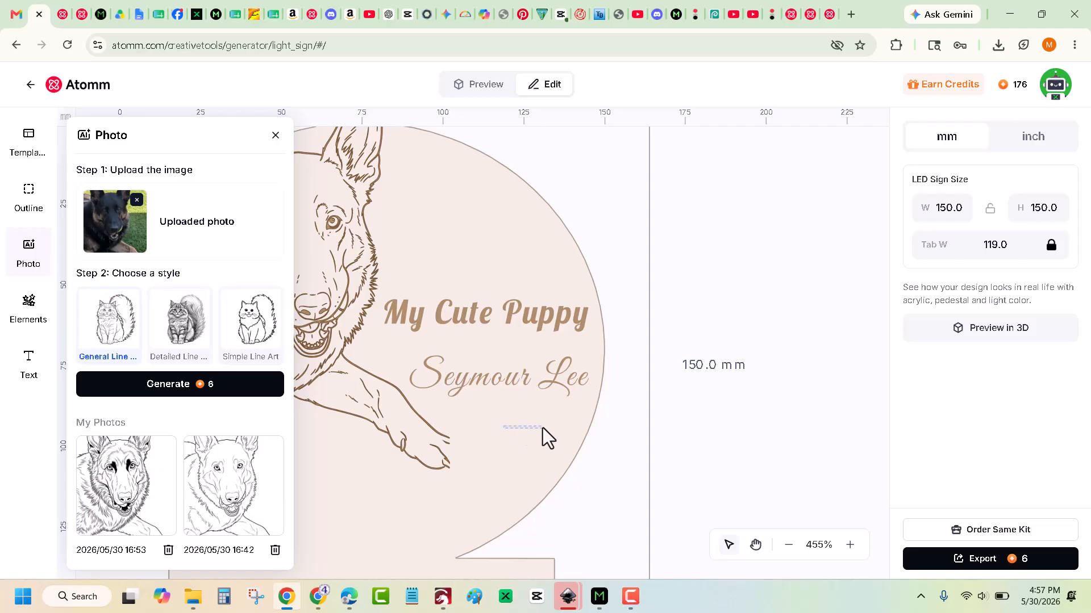
pyautogui.moveTo(440, 312); pyautogui.dragTo(476, 326)
pyautogui.moveTo(582, 306); pyautogui.dragTo(588, 303)
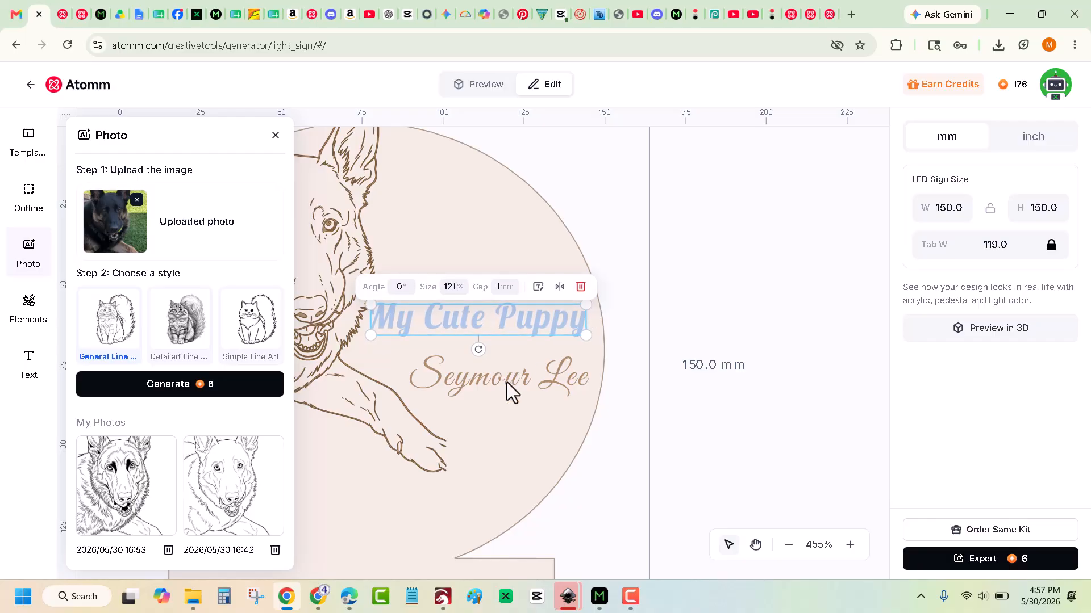
# Move the name line beneath the heading, scale it to 118%, and align it with the guides.
pyautogui.moveTo(507, 383); pyautogui.dragTo(489, 375)
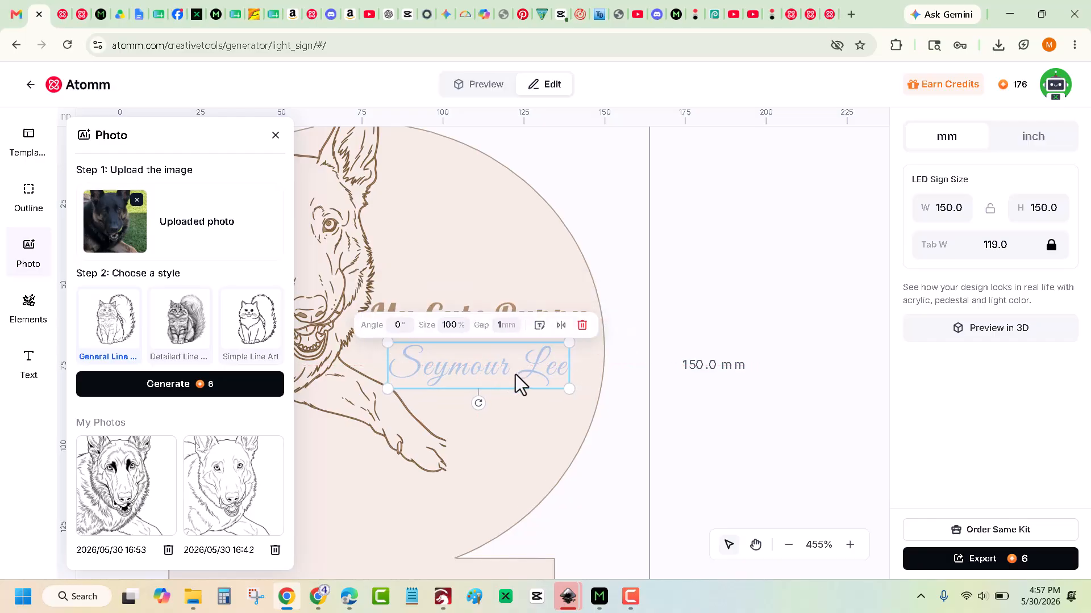
pyautogui.moveTo(570, 390); pyautogui.dragTo(586, 393)
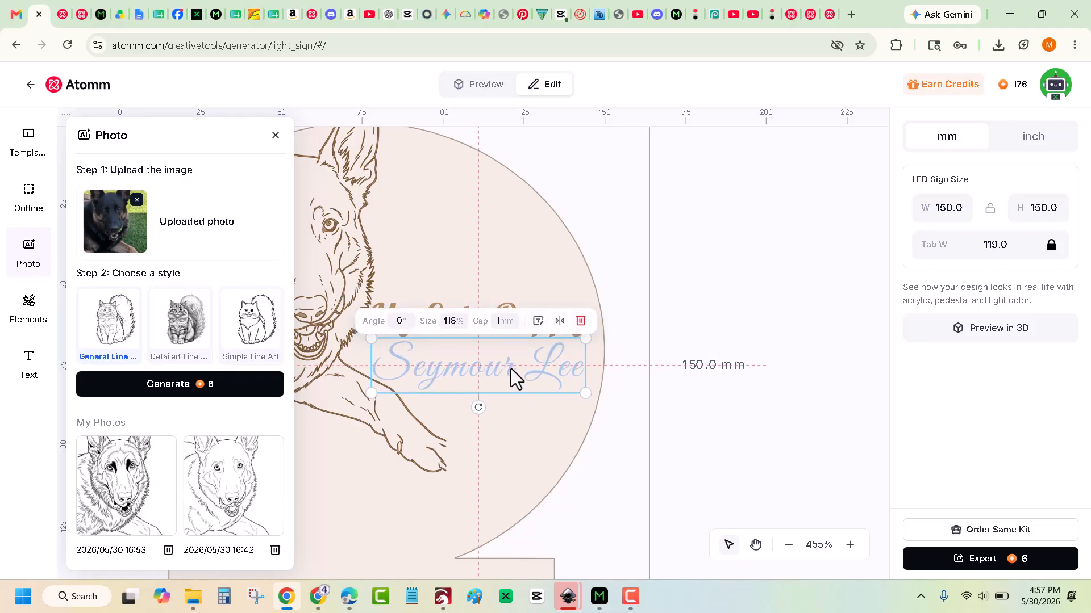
pyautogui.moveTo(510, 369); pyautogui.dragTo(513, 370)
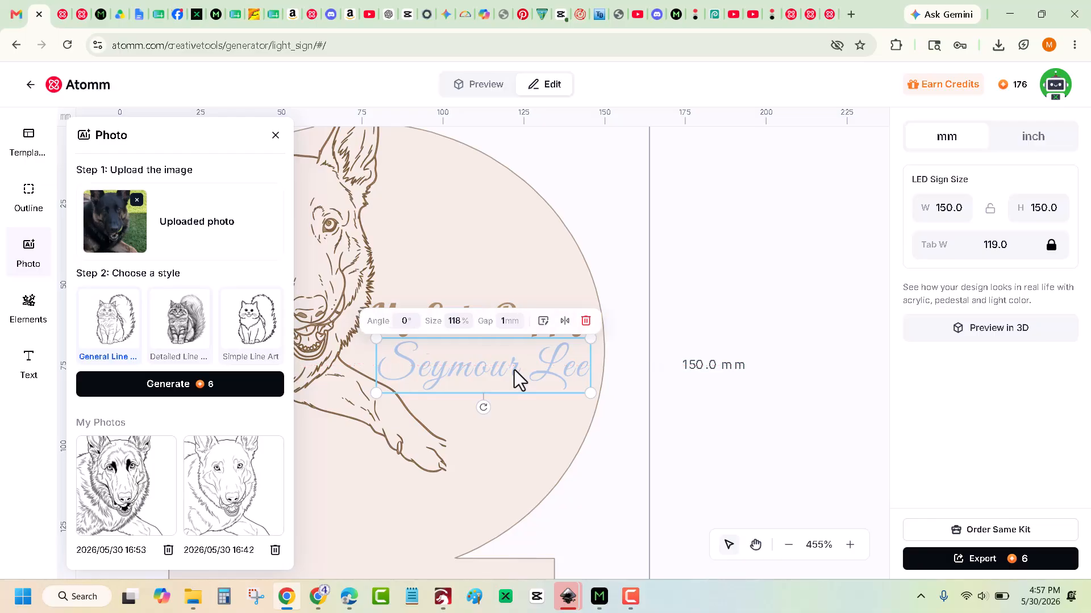
pyautogui.click(609, 451)
pyautogui.scroll(-5, 609, 452)
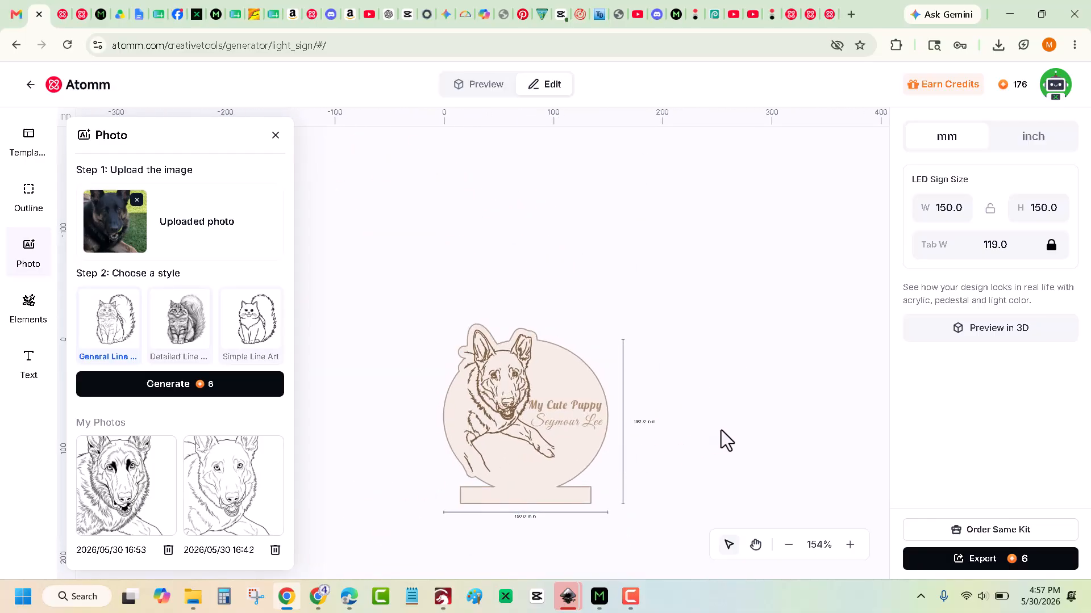
pyautogui.scroll(-3, 720, 430)
pyautogui.scroll(2, 721, 430)
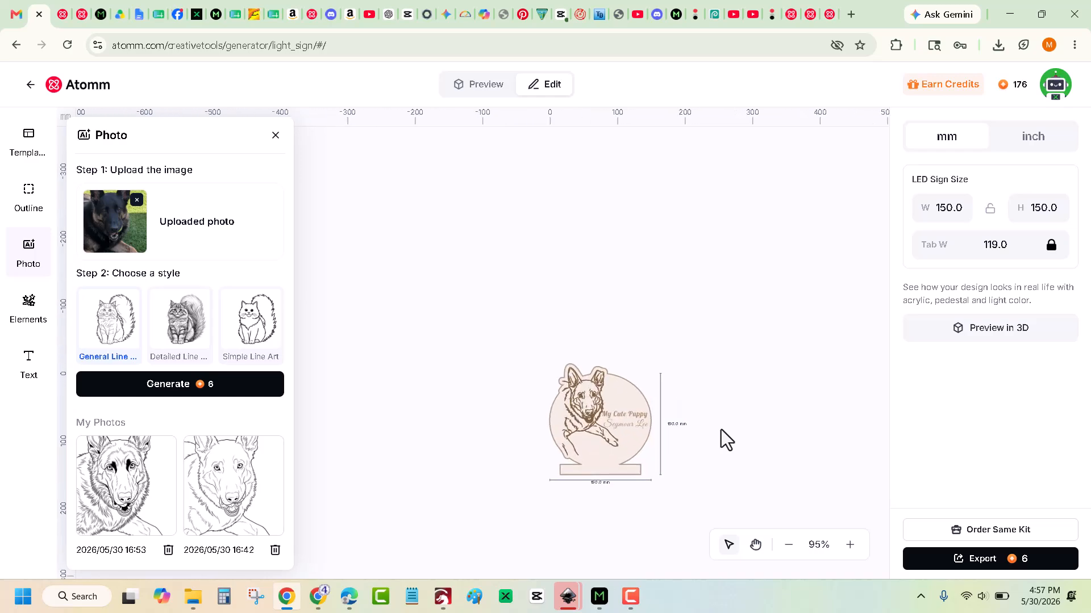
pyautogui.scroll(2, 721, 430)
# Preview the sign in 3D, glowing on its wooden battery light base, and zoom in.
pyautogui.scroll(2, 726, 441)
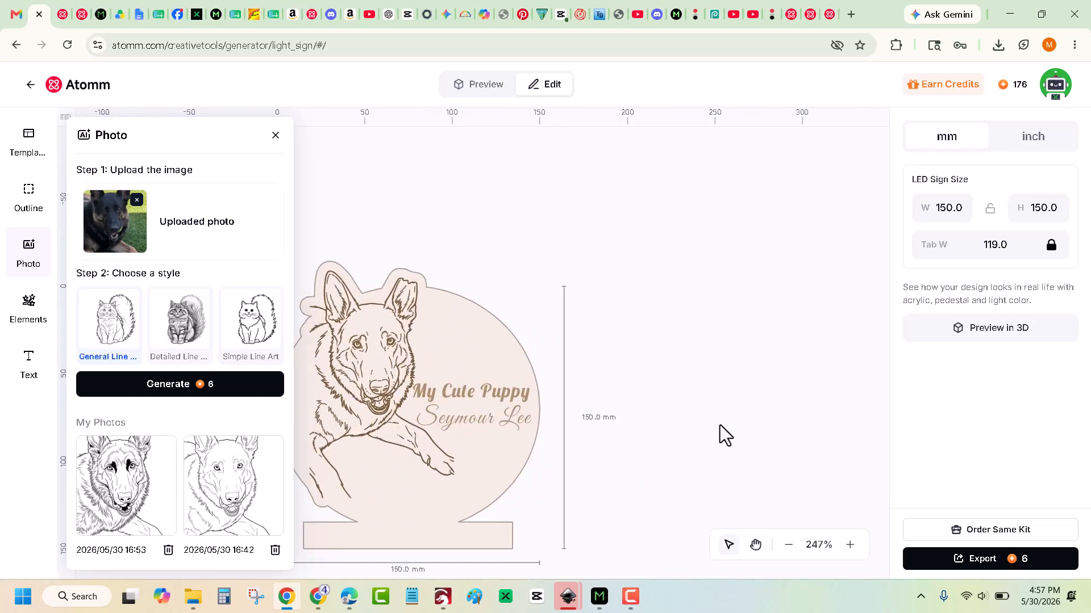
pyautogui.click(974, 336)
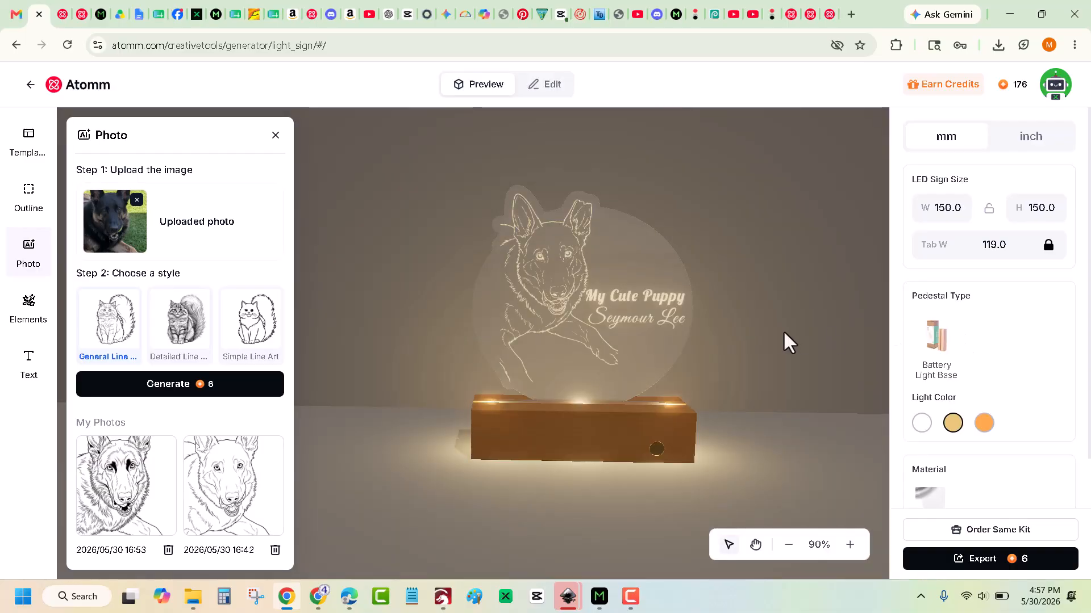
pyautogui.scroll(2, 652, 336)
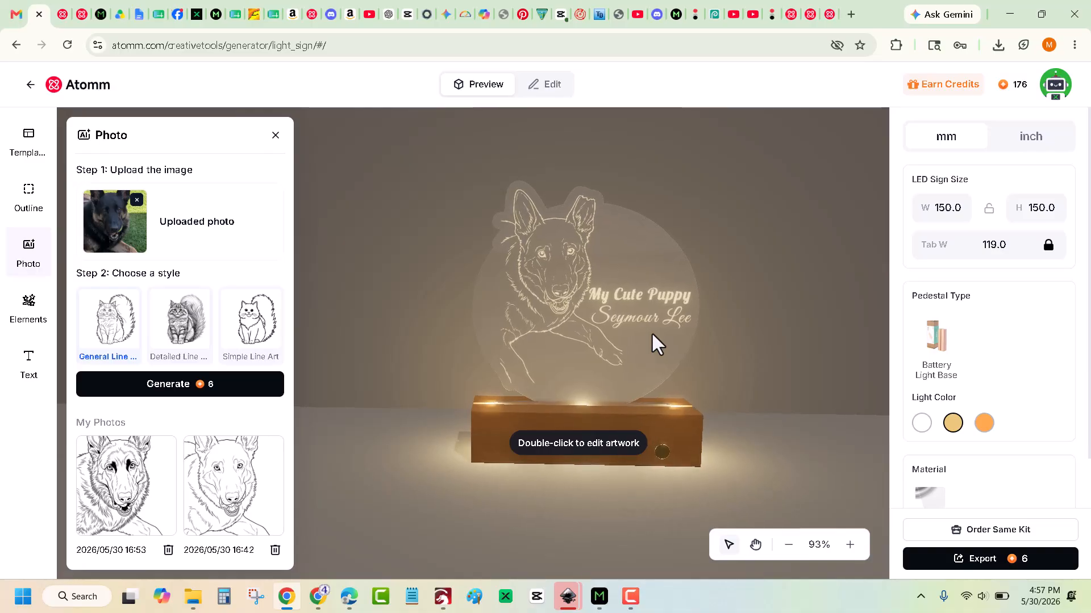
pyautogui.scroll(4, 652, 335)
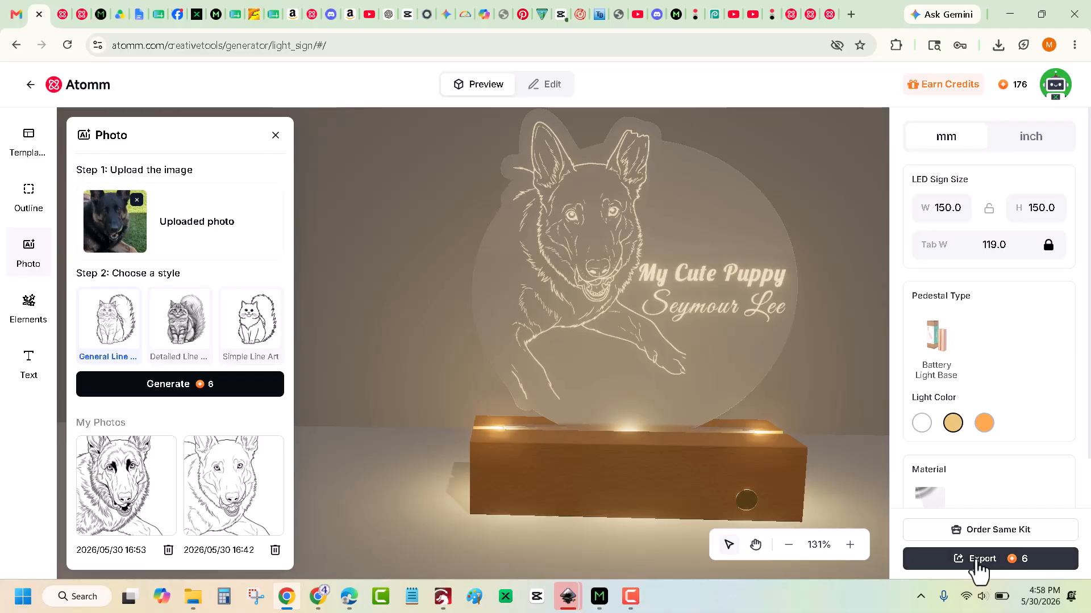
# Download the design as an SVG and open it in Inkscape from Chrome's downloads.
pyautogui.click(977, 569)
pyautogui.click(978, 570)
pyautogui.click(978, 569)
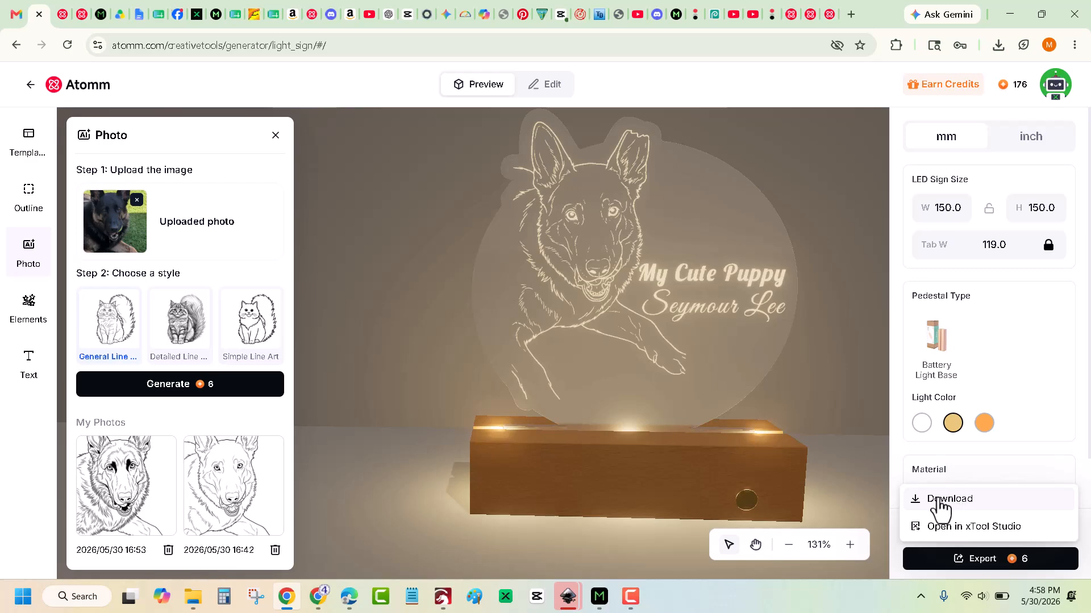
pyautogui.click(938, 499)
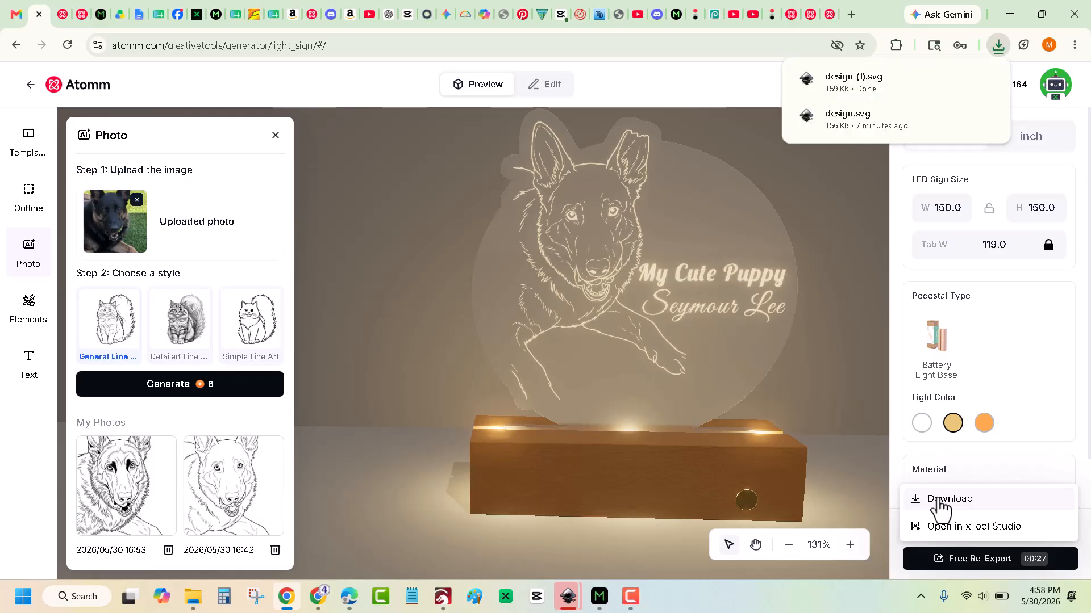
pyautogui.rightClick(839, 95)
pyautogui.click(876, 124)
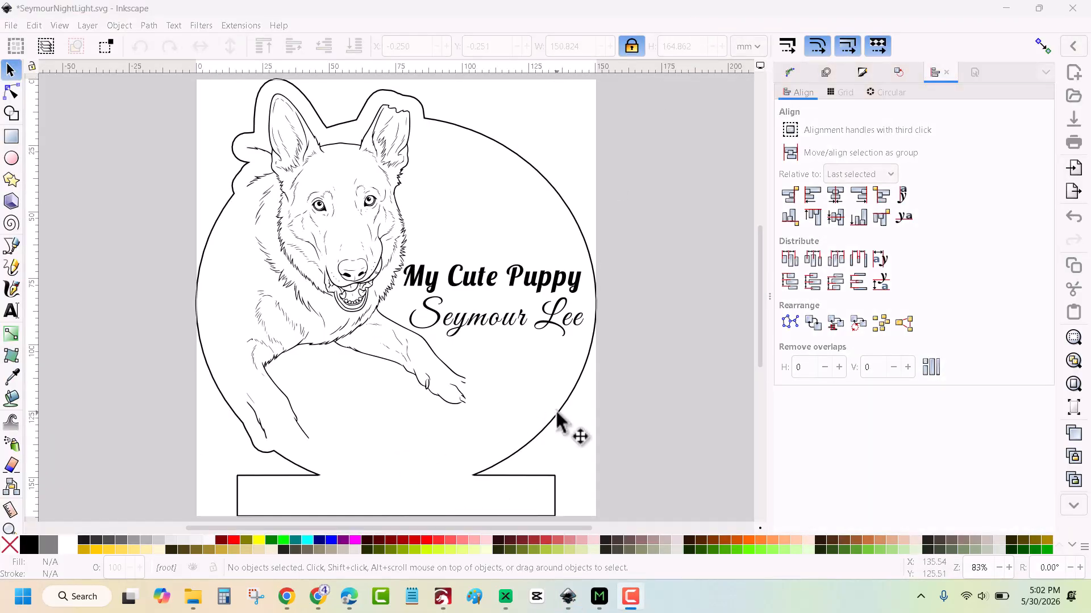
# Give the sign's outer outline a red stroke and save SeymourNightLight.svg.
pyautogui.click(260, 332)
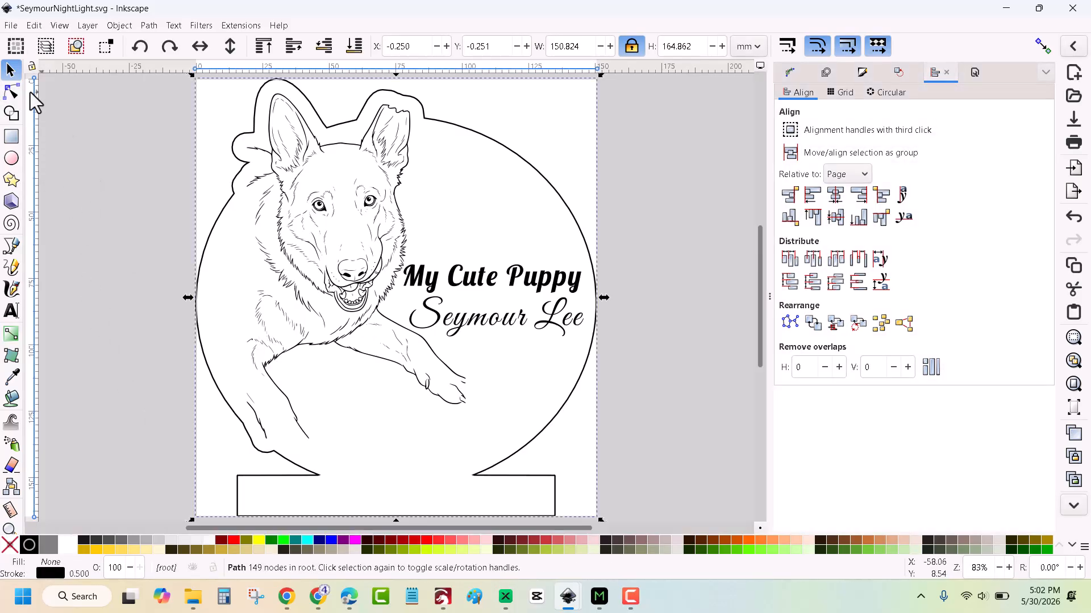
pyautogui.press('n')
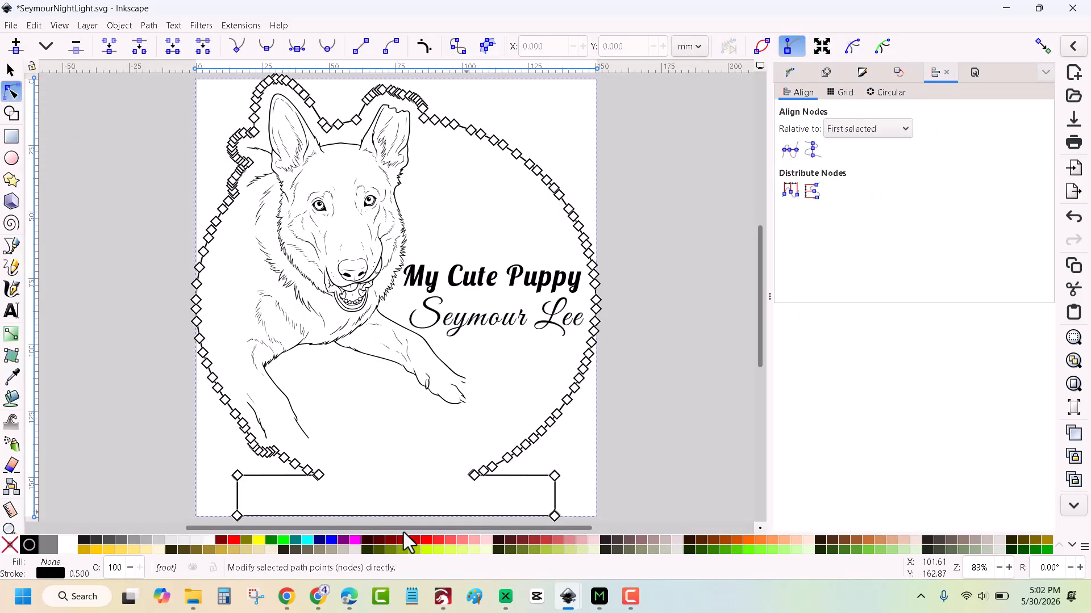
pyautogui.keyDown('shift'); pyautogui.click(236, 538); pyautogui.keyUp('shift')
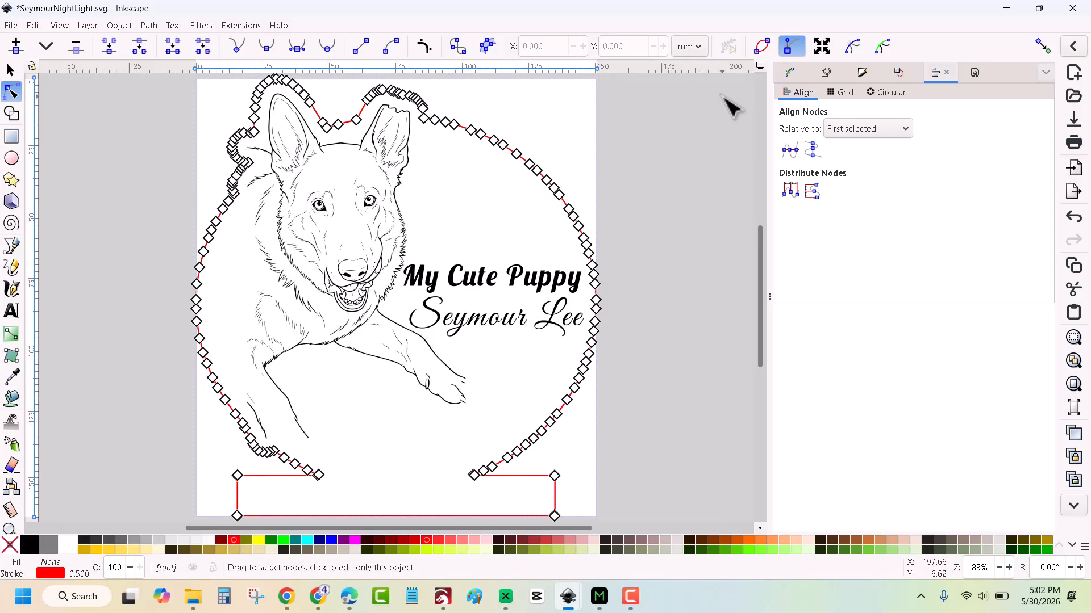
pyautogui.click(727, 129)
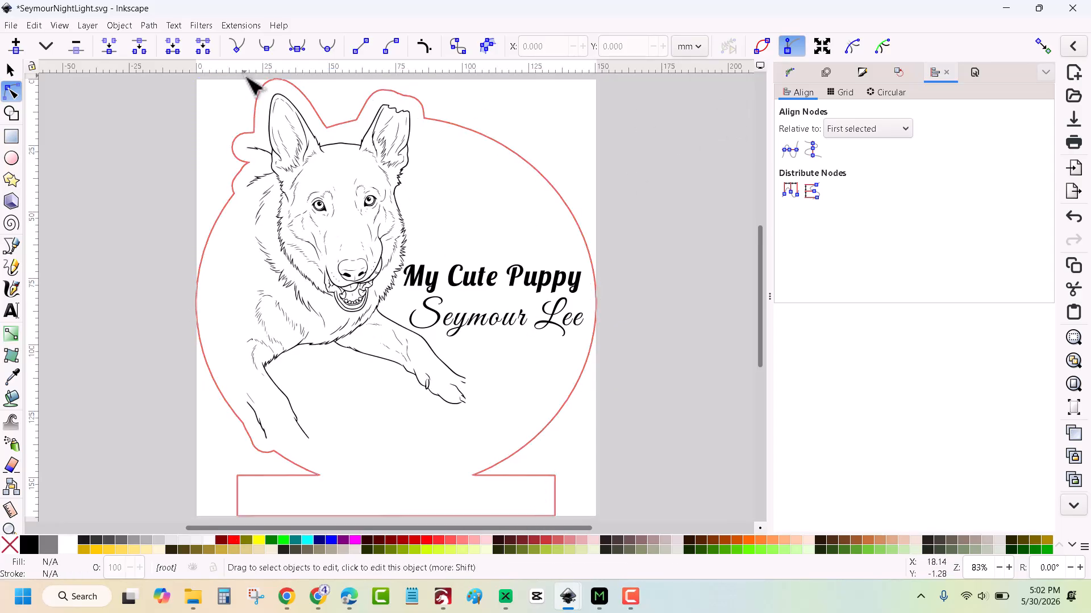
pyautogui.click(11, 26)
pyautogui.click(25, 108)
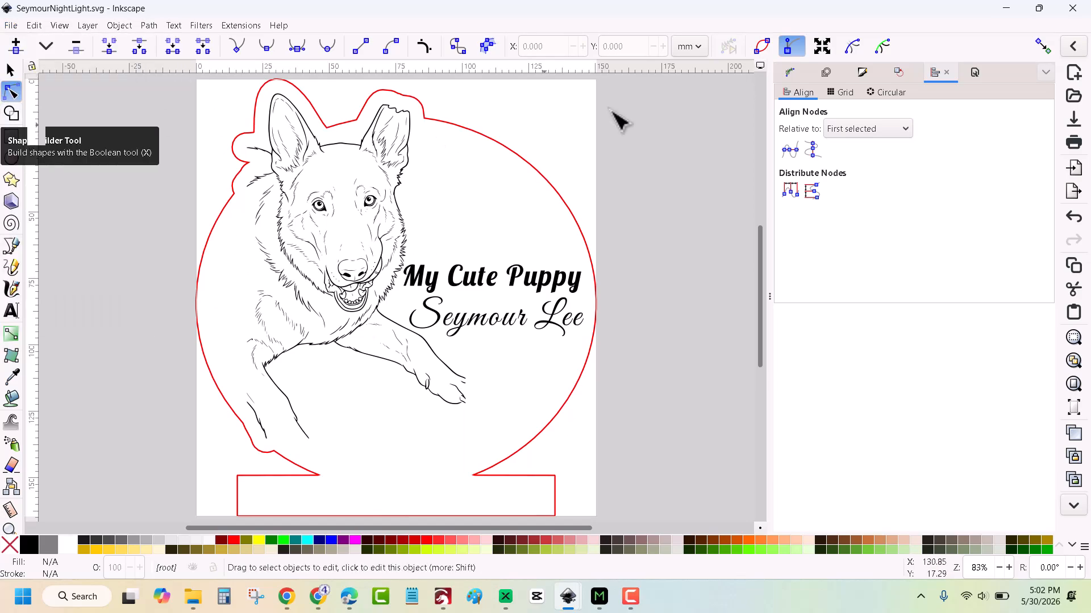
# Import SeymourNightLight.svg from the Downloads folder onto the xTool Studio canvas.
pyautogui.hotkey('alt', 'Tab')
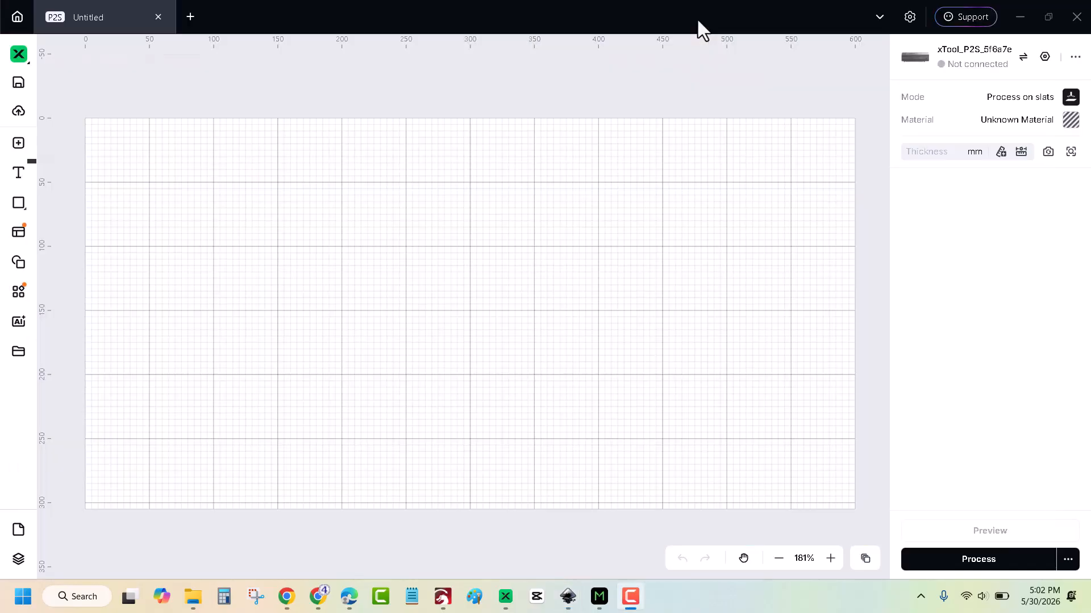
pyautogui.click(17, 149)
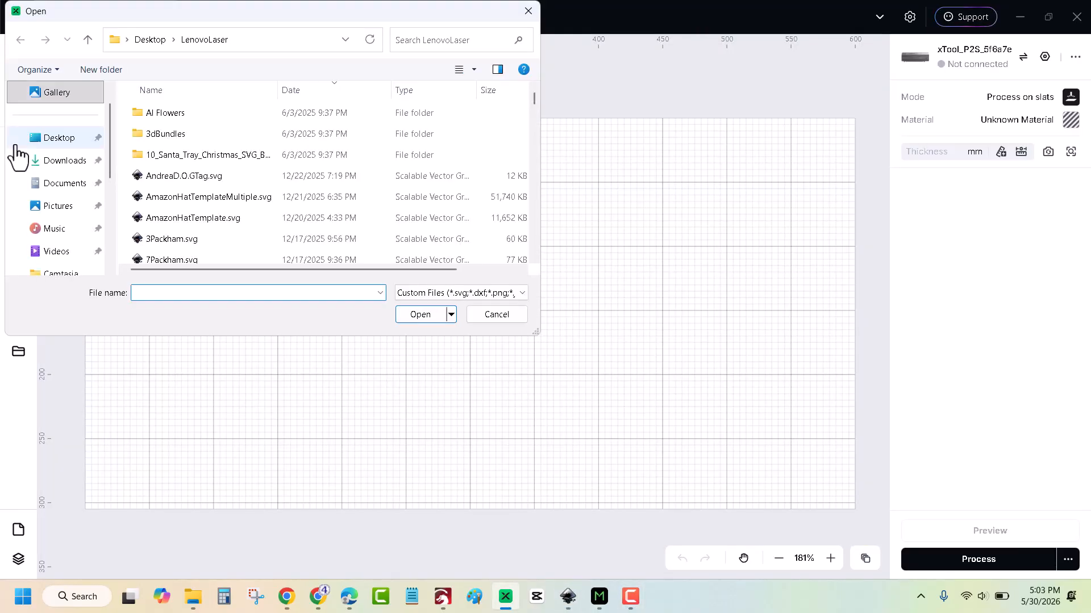
pyautogui.click(55, 166)
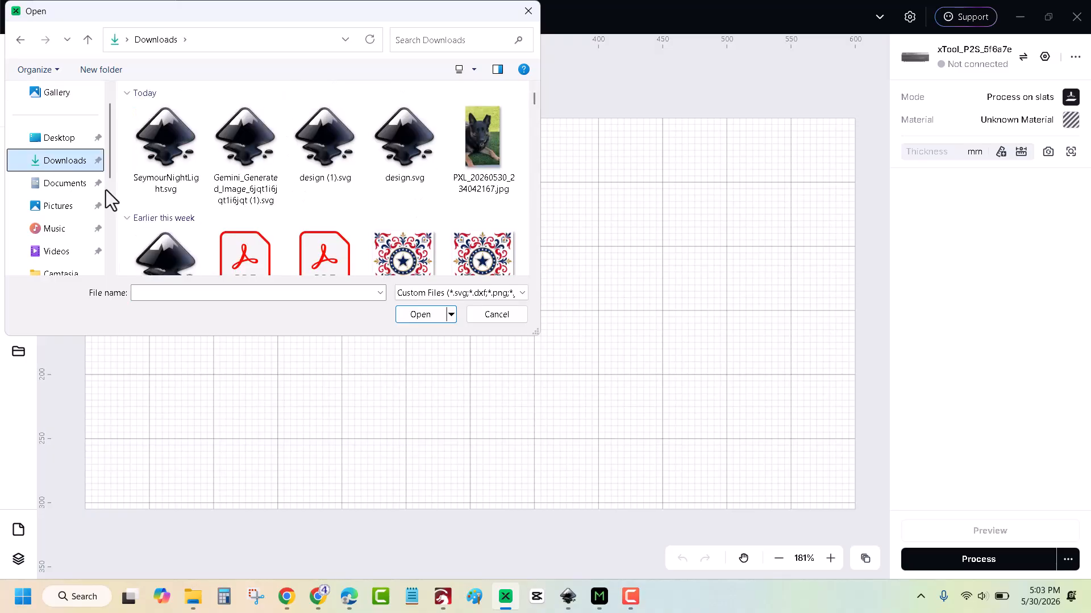
pyautogui.doubleClick(159, 126)
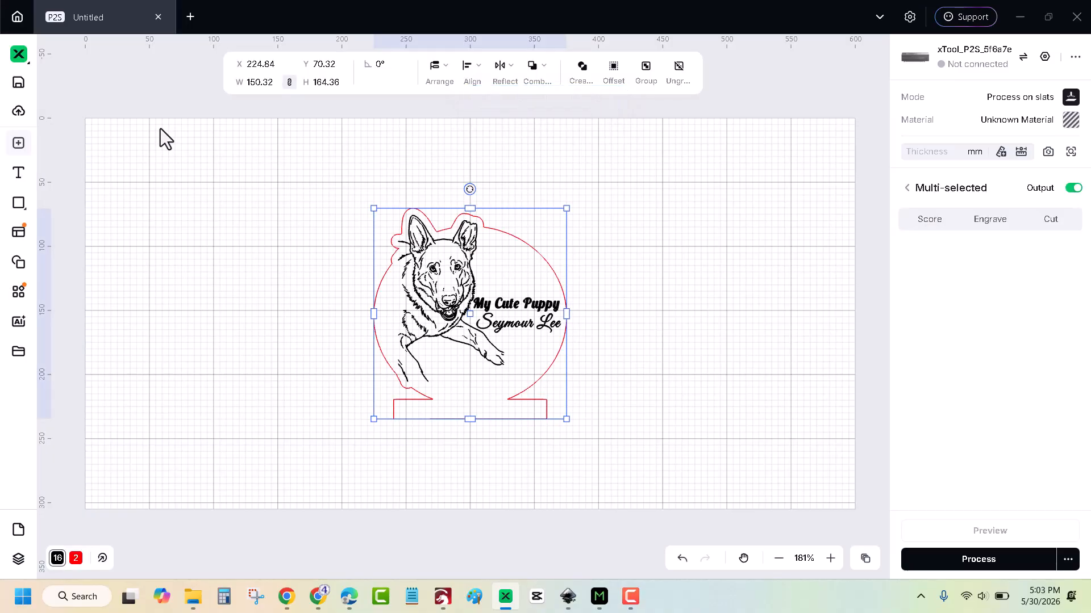
# Ungroup the imported sign design and select its red cut outline.
pyautogui.click(668, 216)
pyautogui.click(540, 255)
pyautogui.rightClick(540, 254)
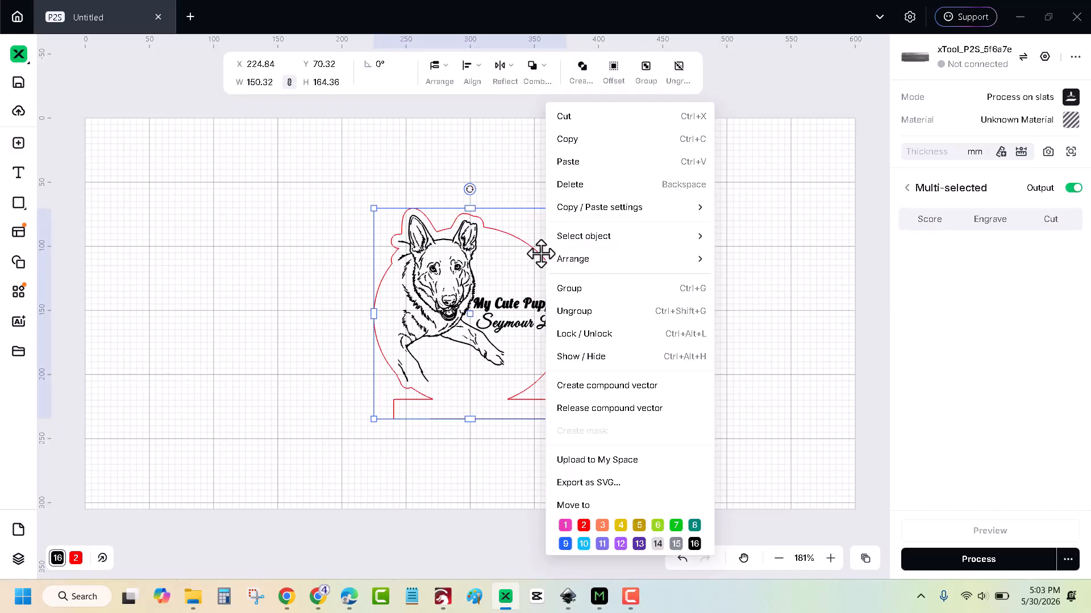
pyautogui.click(573, 312)
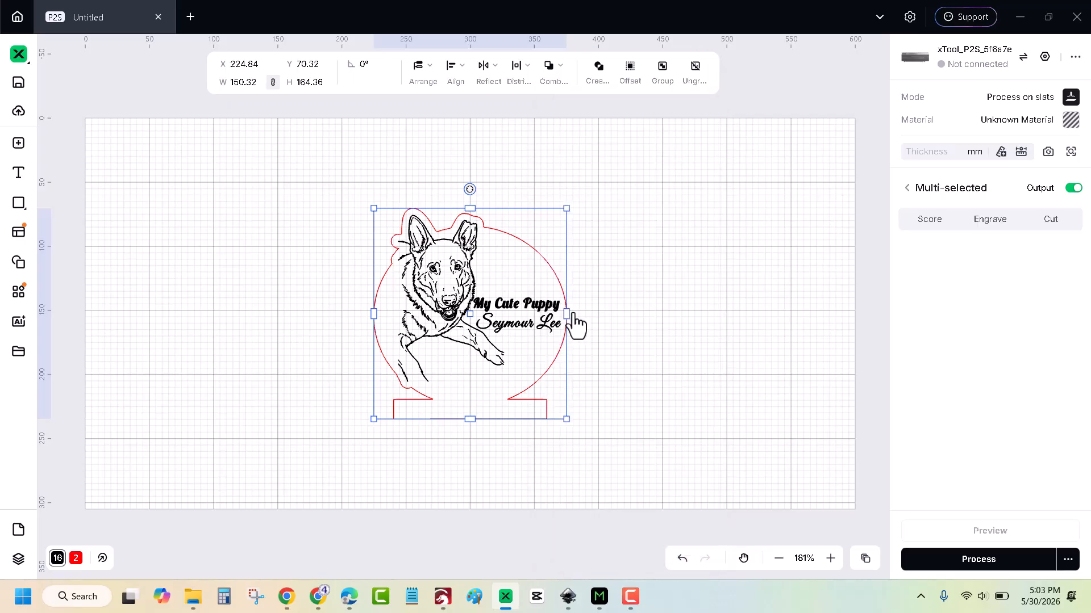
pyautogui.click(684, 258)
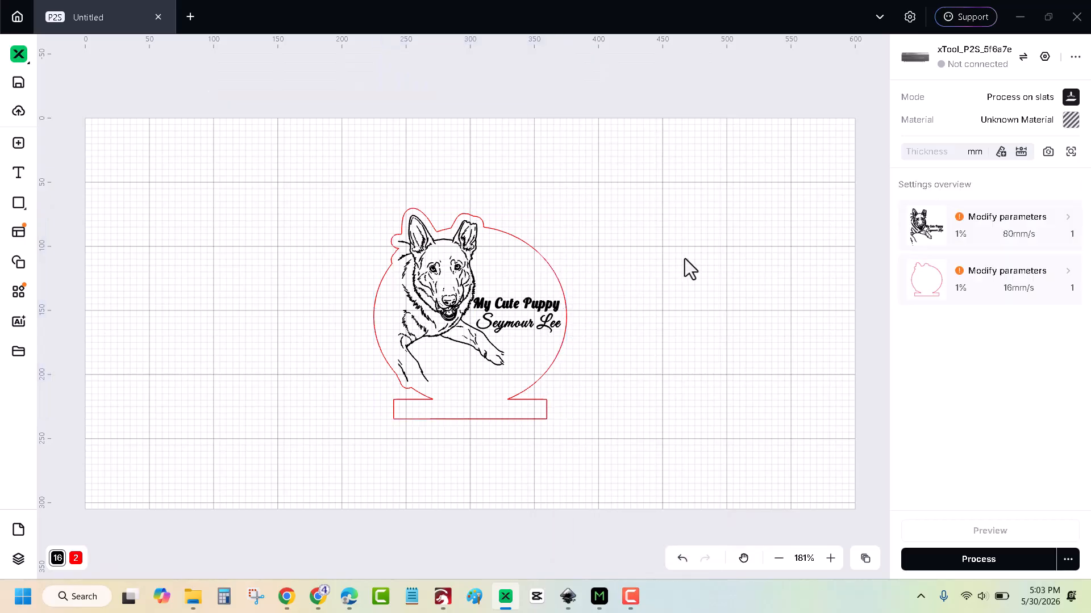
pyautogui.click(547, 256)
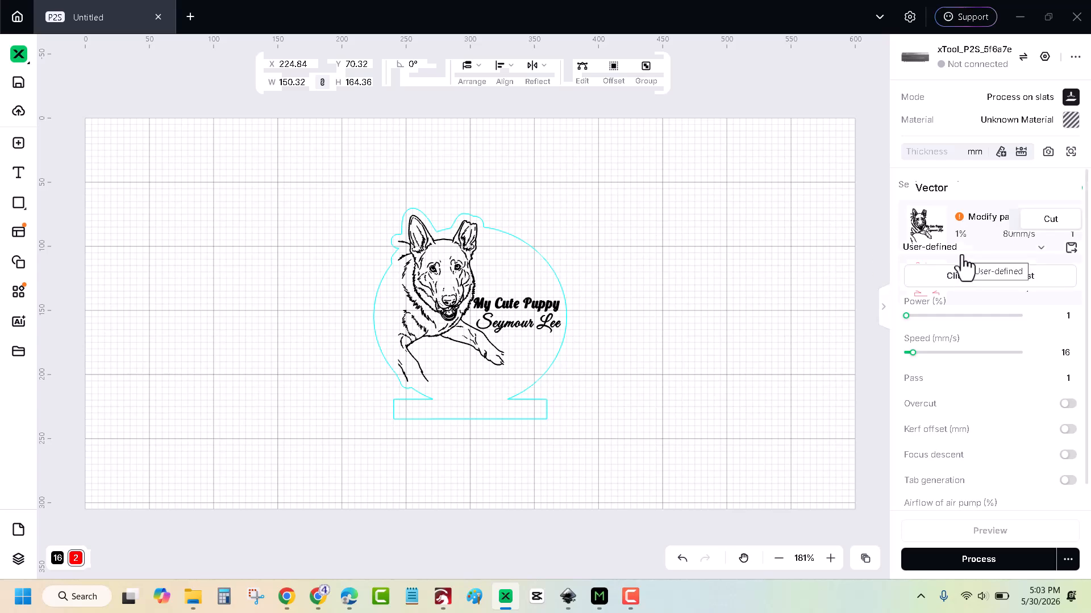
# Search 'clear acrylic' and apply 1/8"(3mm) Clear Transparent Acrylic, giving the outline 80% power at 13 mm/s.
pyautogui.click(1004, 130)
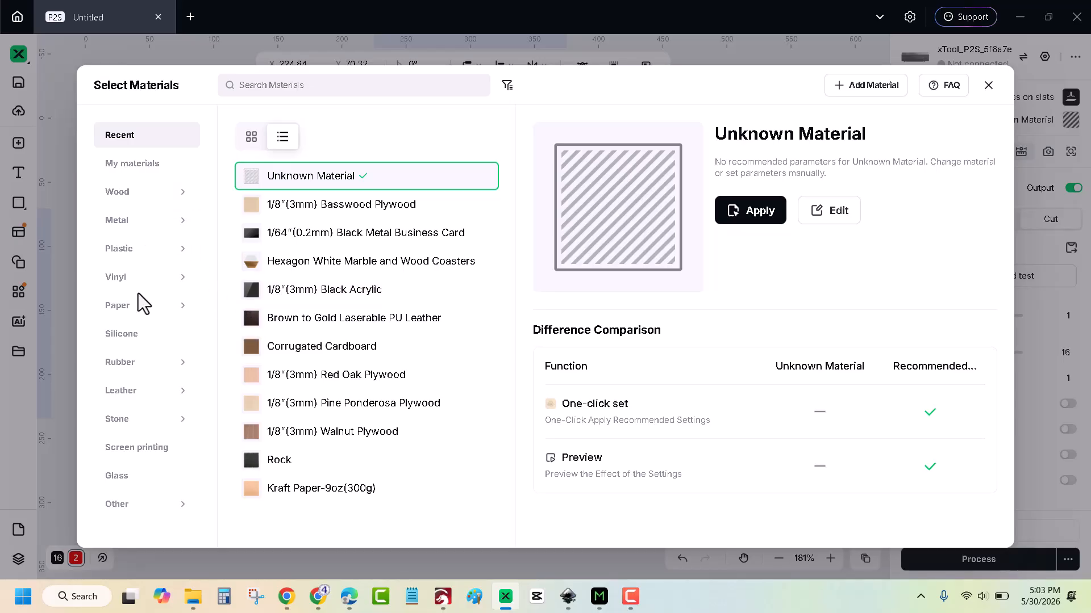
pyautogui.click(257, 86)
pyautogui.write('clea')
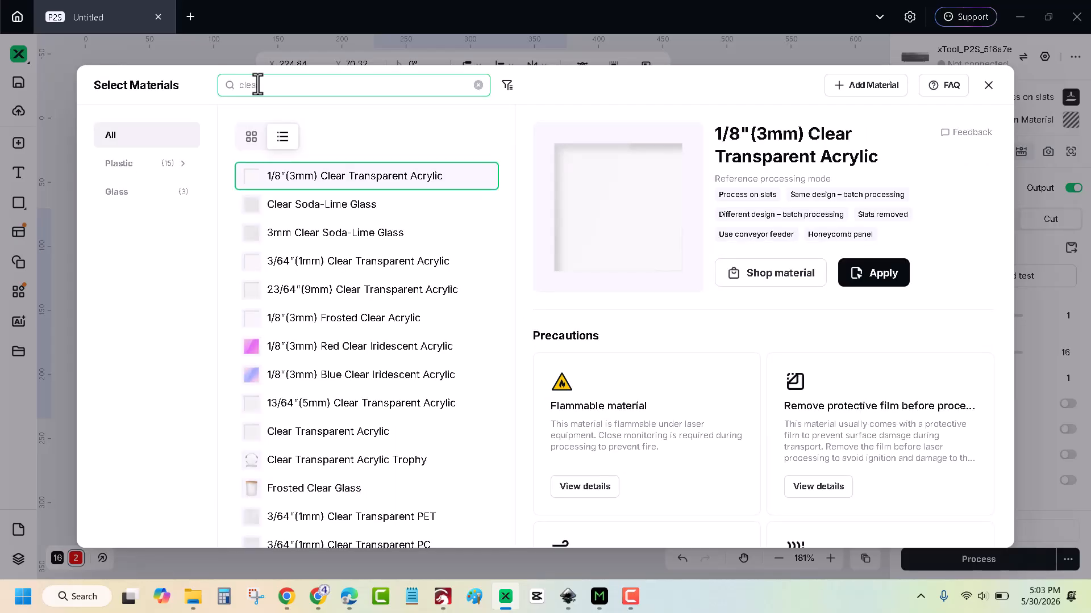
pyautogui.write('r acrylic')
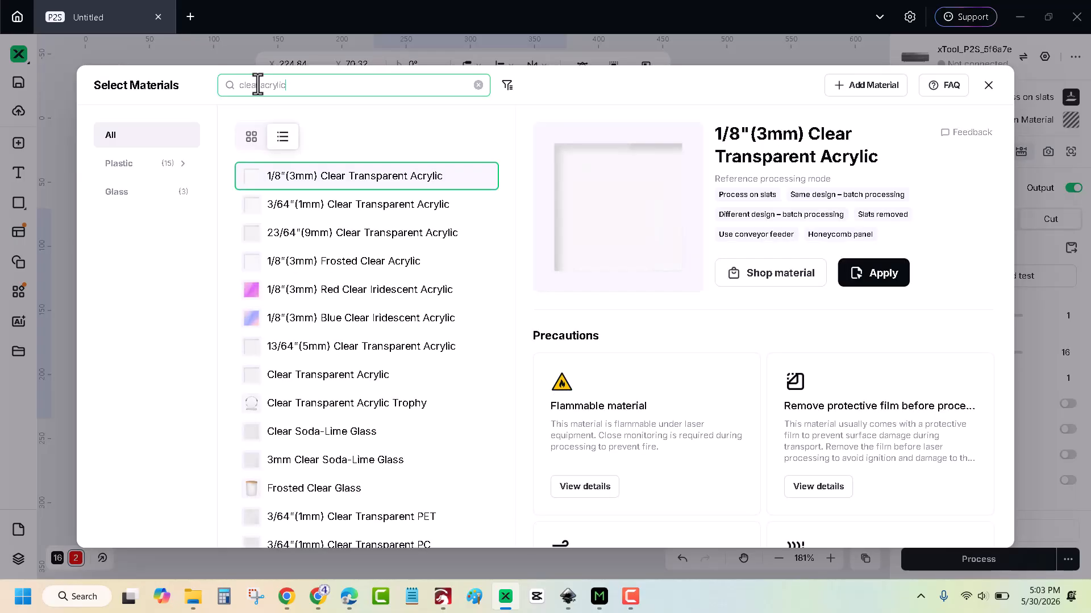
pyautogui.click(365, 189)
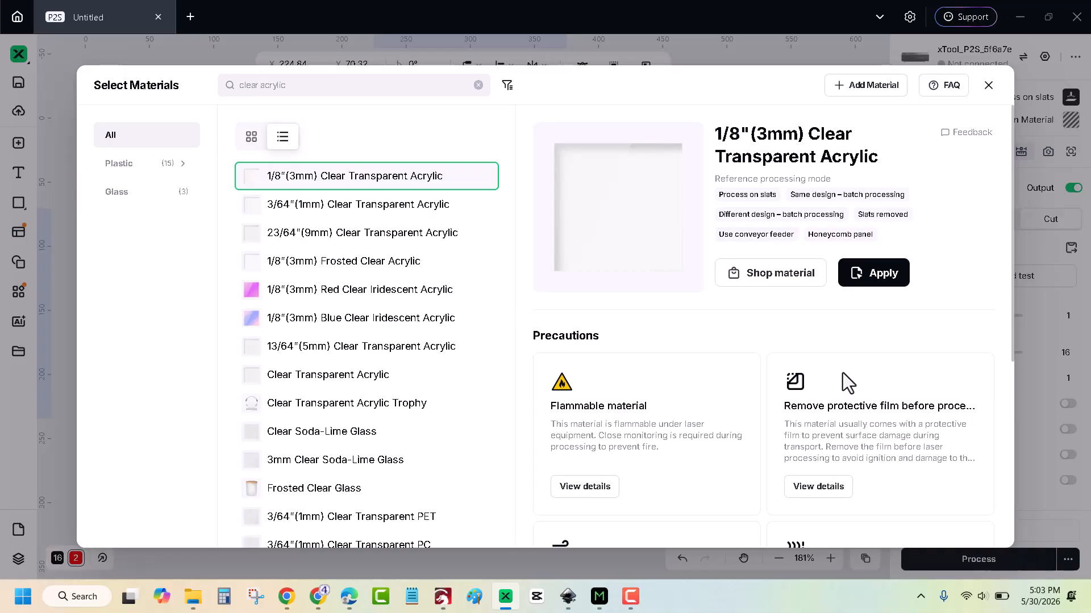
pyautogui.click(882, 275)
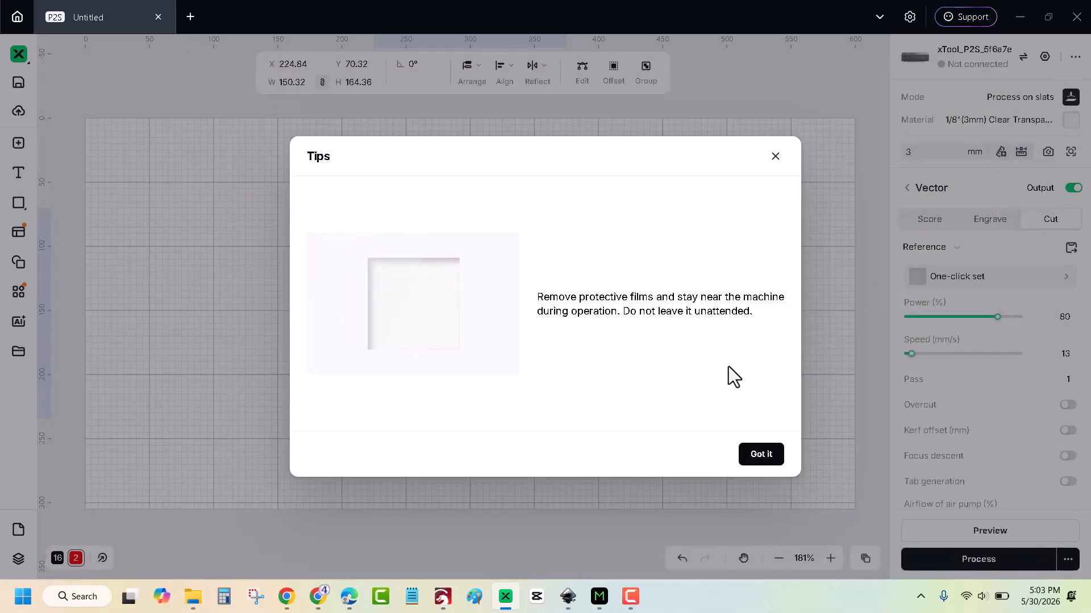
pyautogui.click(762, 455)
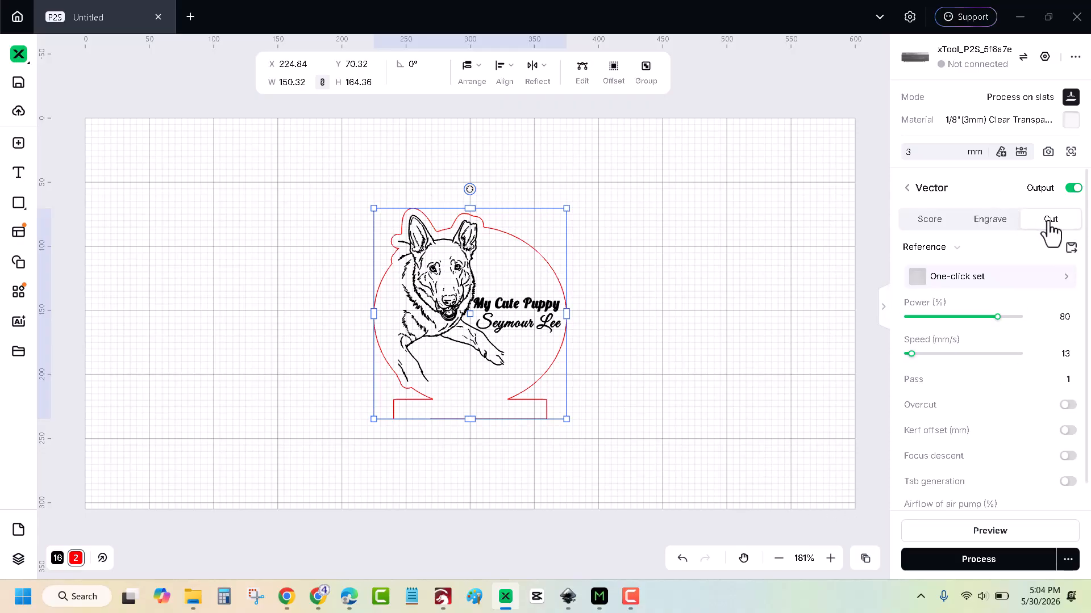
pyautogui.click(458, 290)
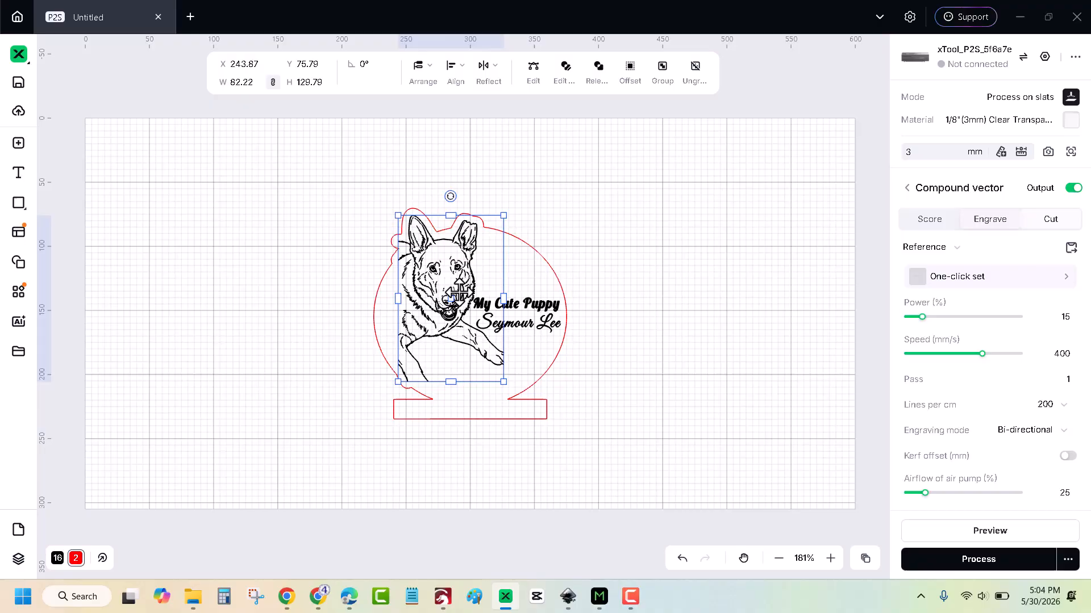
pyautogui.keyDown('shift'); pyautogui.click(524, 309); pyautogui.keyUp('shift')
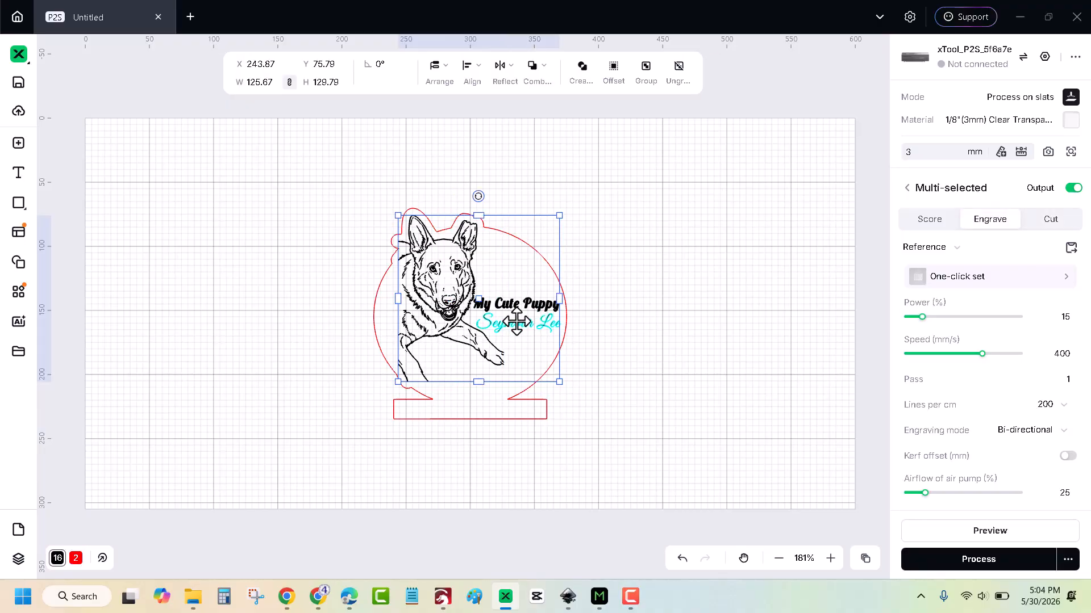
pyautogui.keyDown('shift'); pyautogui.click(516, 322); pyautogui.keyUp('shift')
pyautogui.rightClick(516, 322)
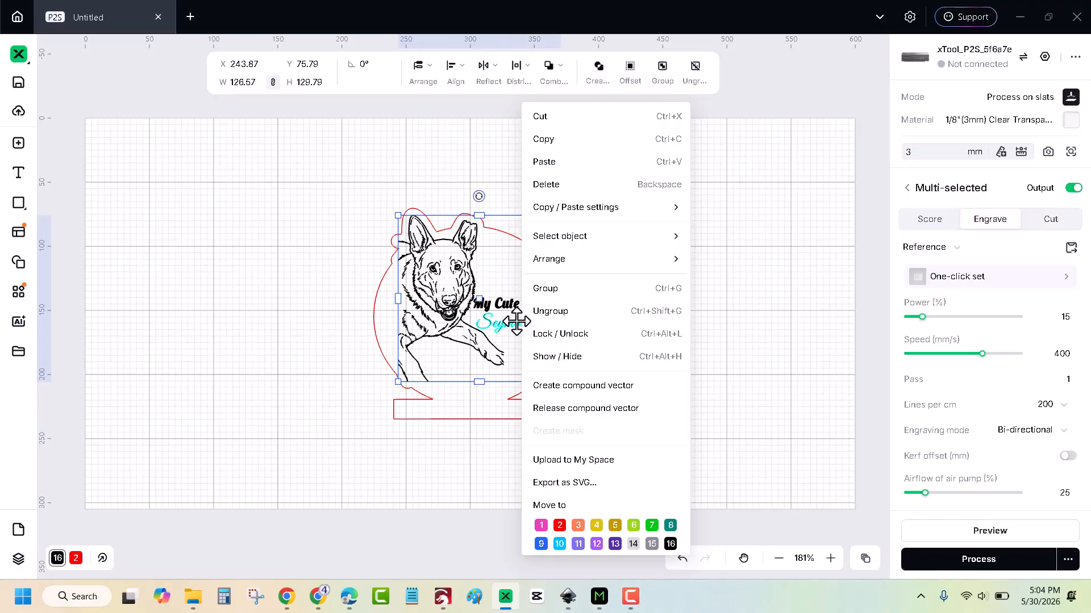
pyautogui.click(556, 292)
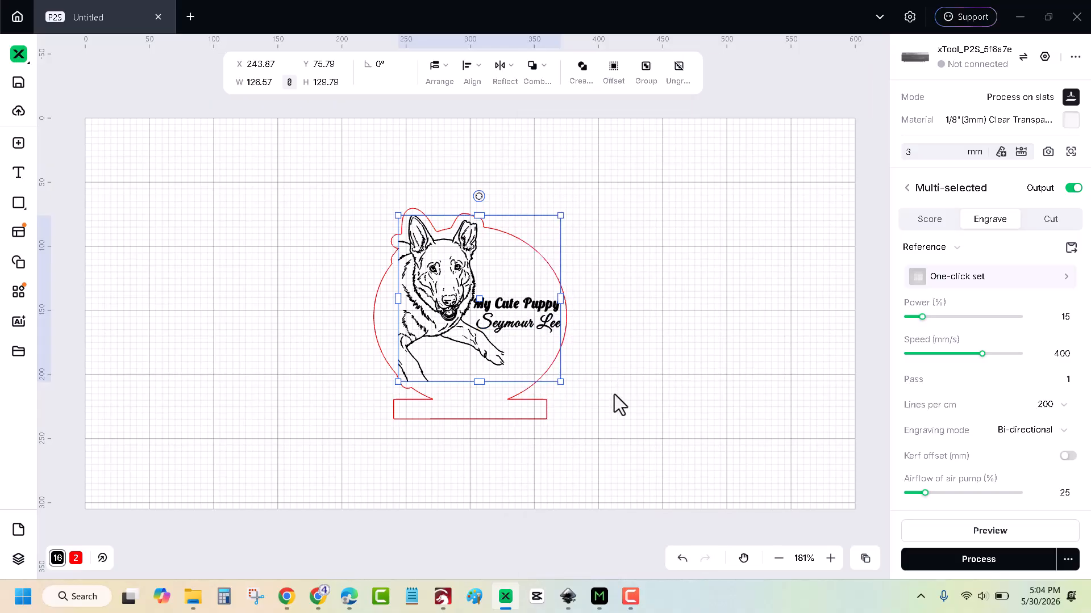
# Set the grouped dog and text artwork's engraving density to 120 lines per cm.
pyautogui.click(612, 436)
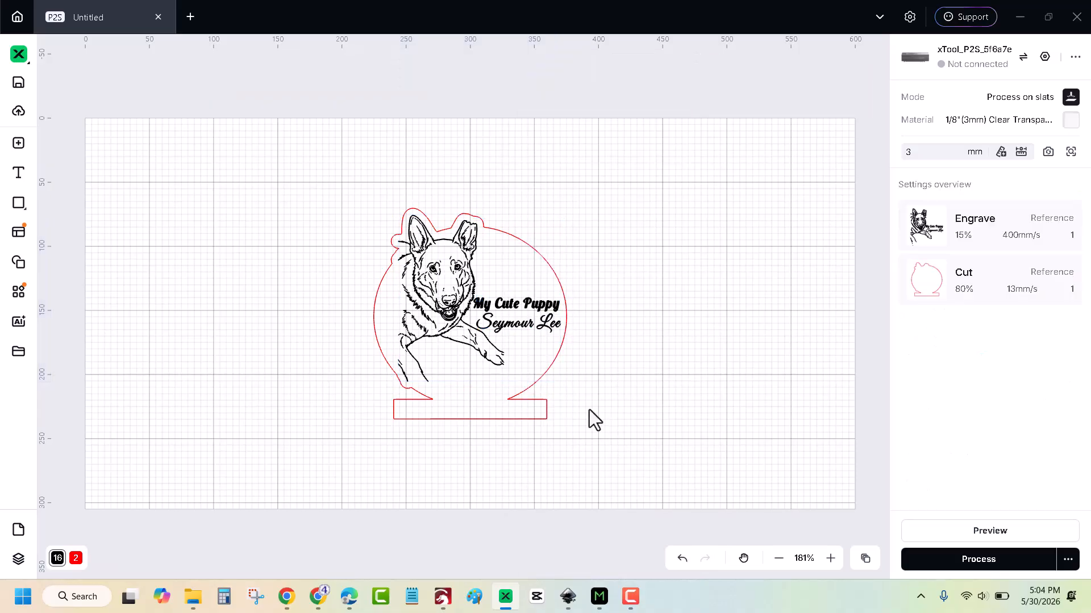
pyautogui.click(515, 304)
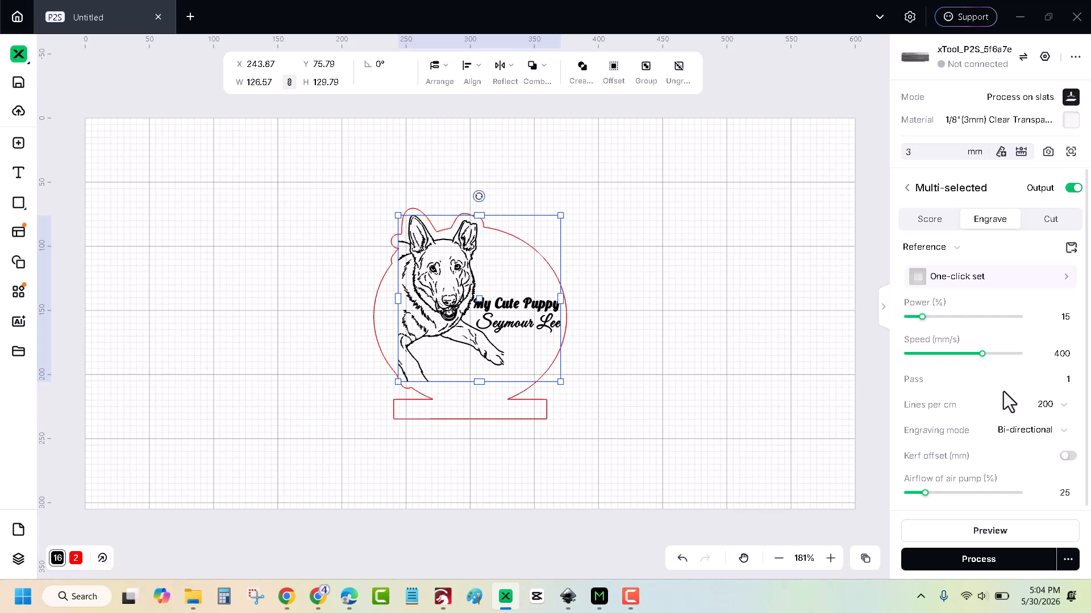
pyautogui.click(1062, 406)
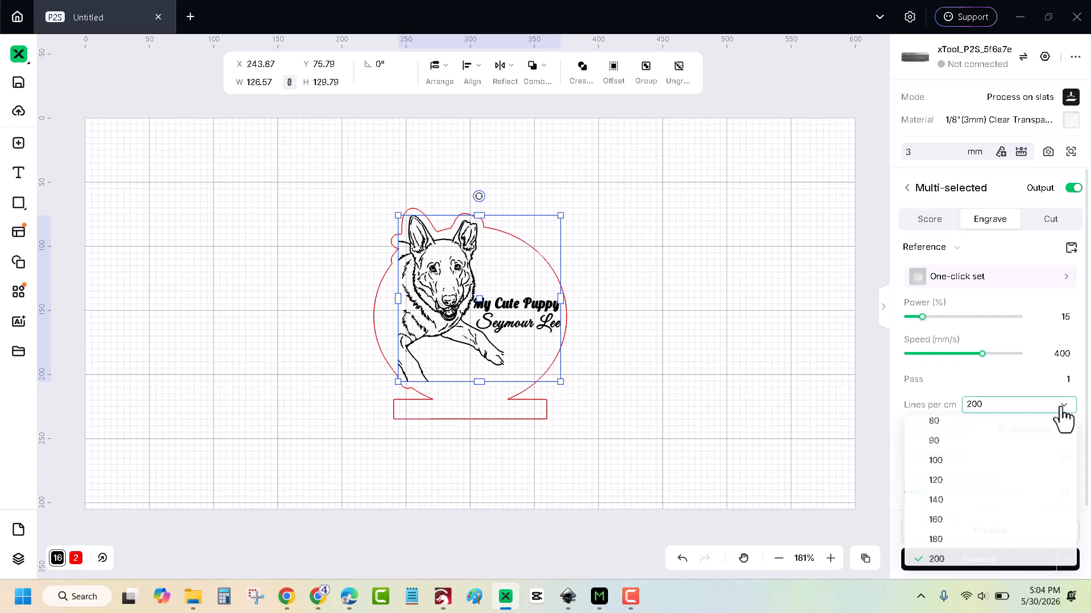
pyautogui.click(945, 482)
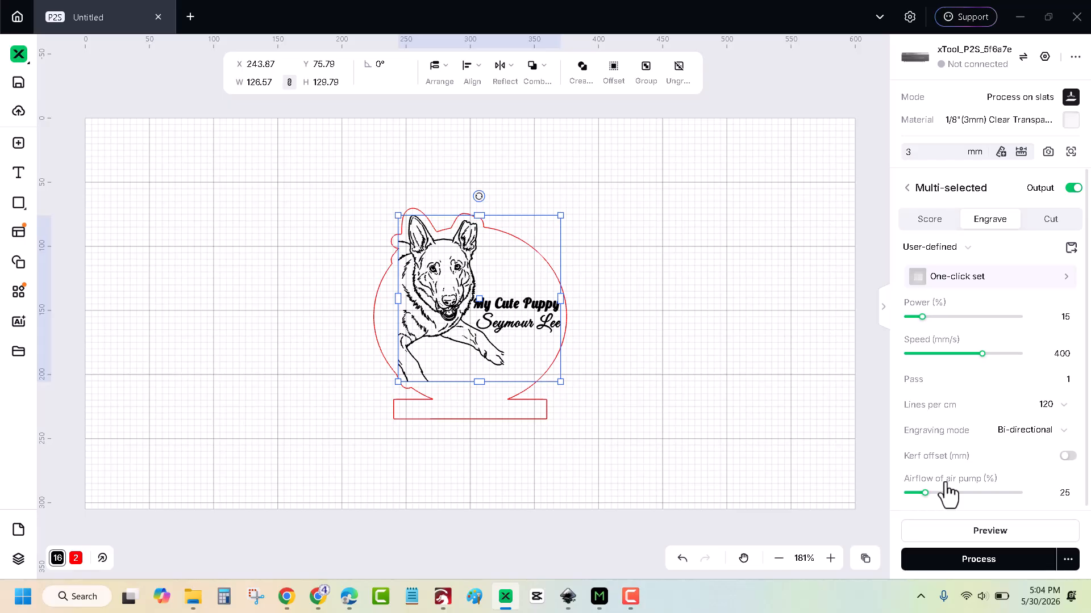
pyautogui.scroll(-1, 979, 461)
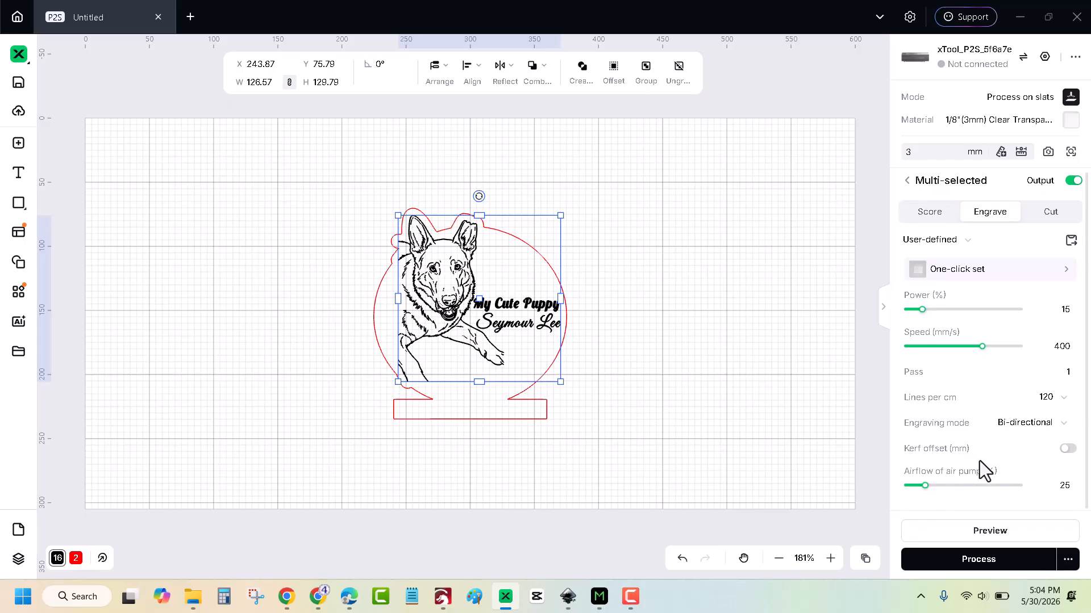
pyautogui.scroll(1, 979, 461)
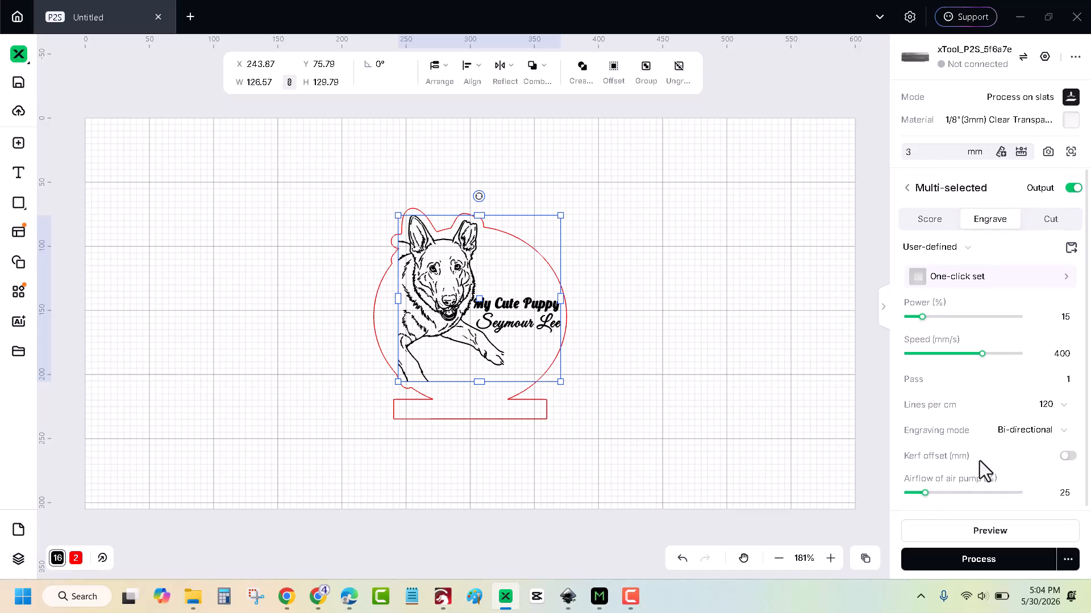
# Select the red cut outline and review its Cut settings.
pyautogui.click(534, 421)
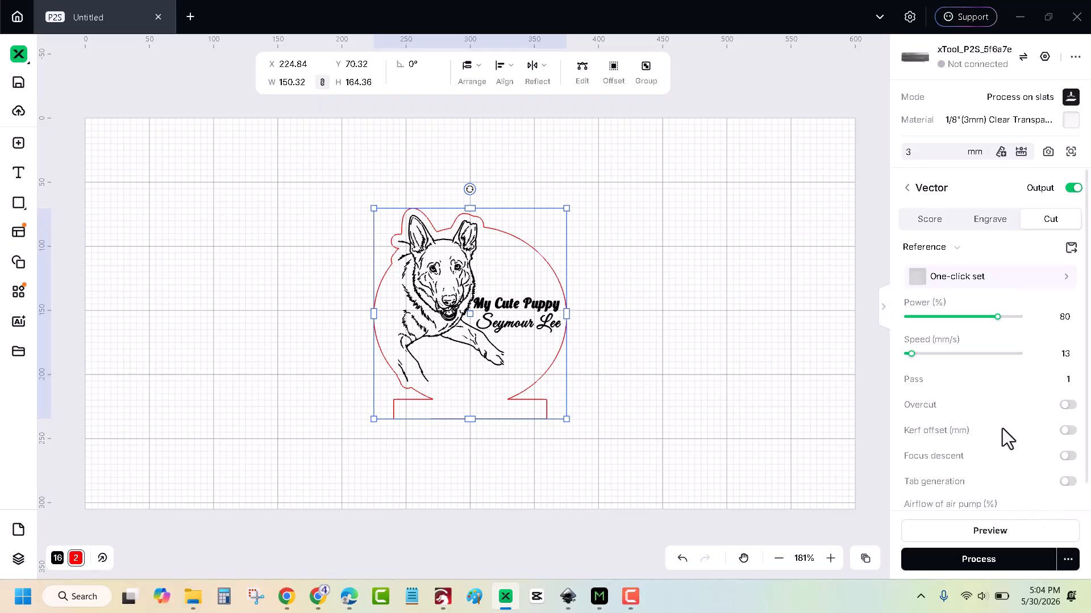
pyautogui.scroll(-1, 1002, 429)
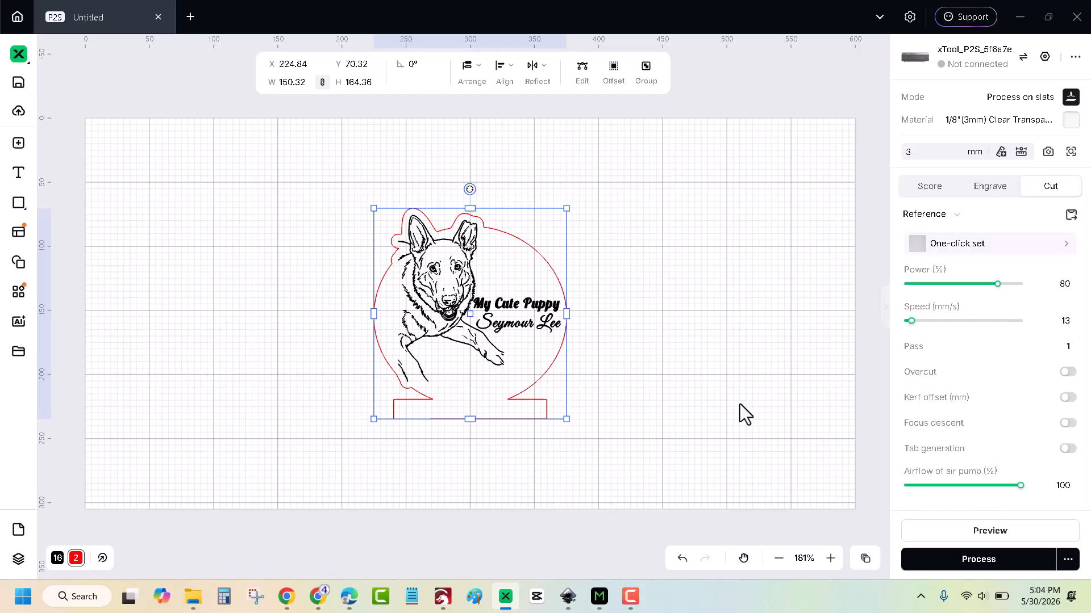
pyautogui.scroll(3, 740, 404)
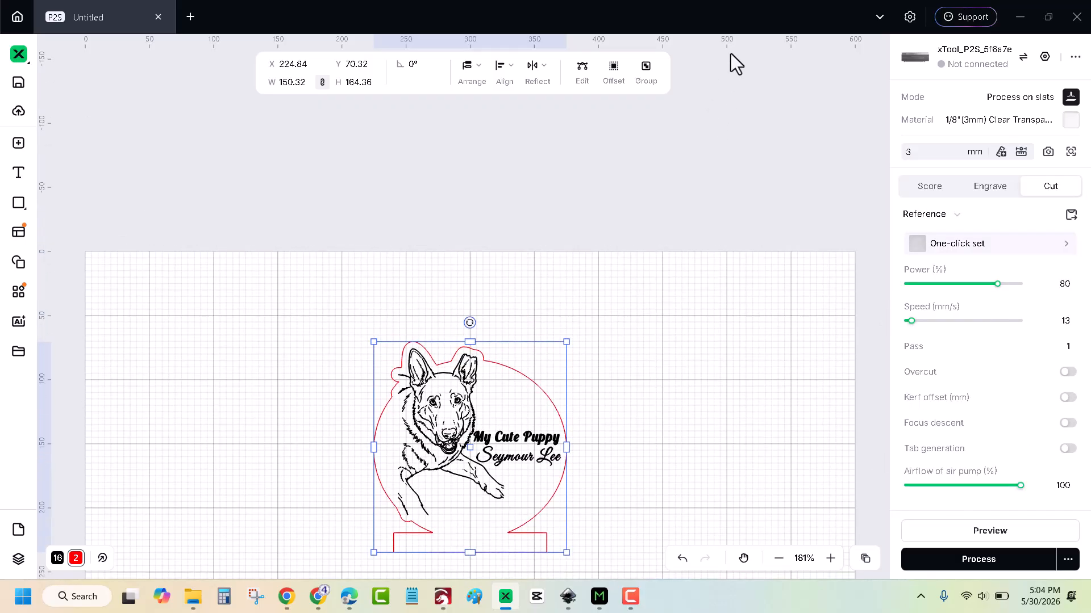
pyautogui.scroll(-2, 710, 122)
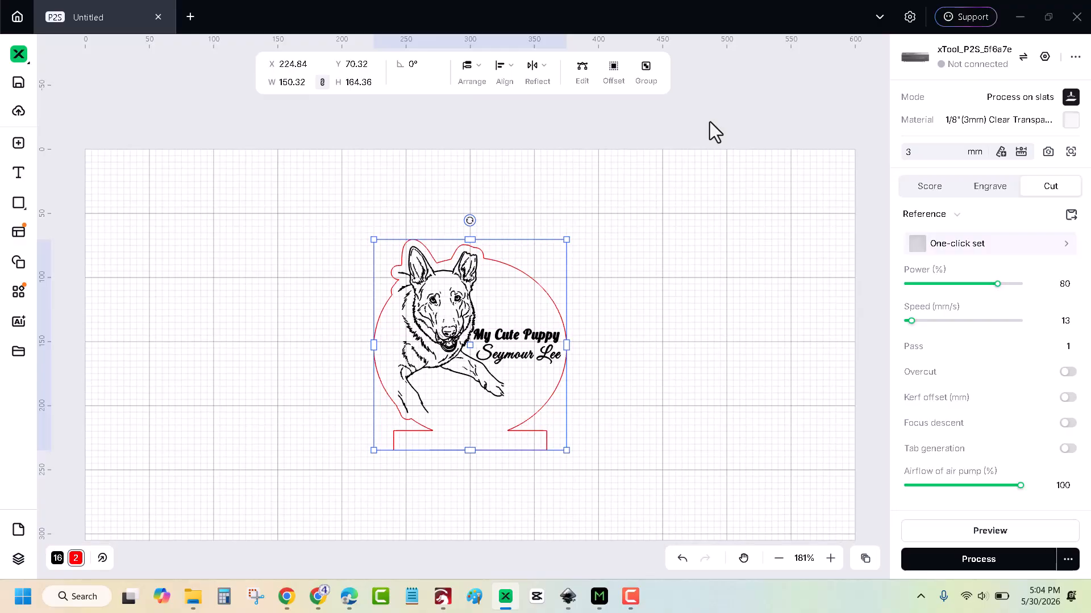
# Send the sign job to the Process check to see its safety precautions.
pyautogui.click(964, 562)
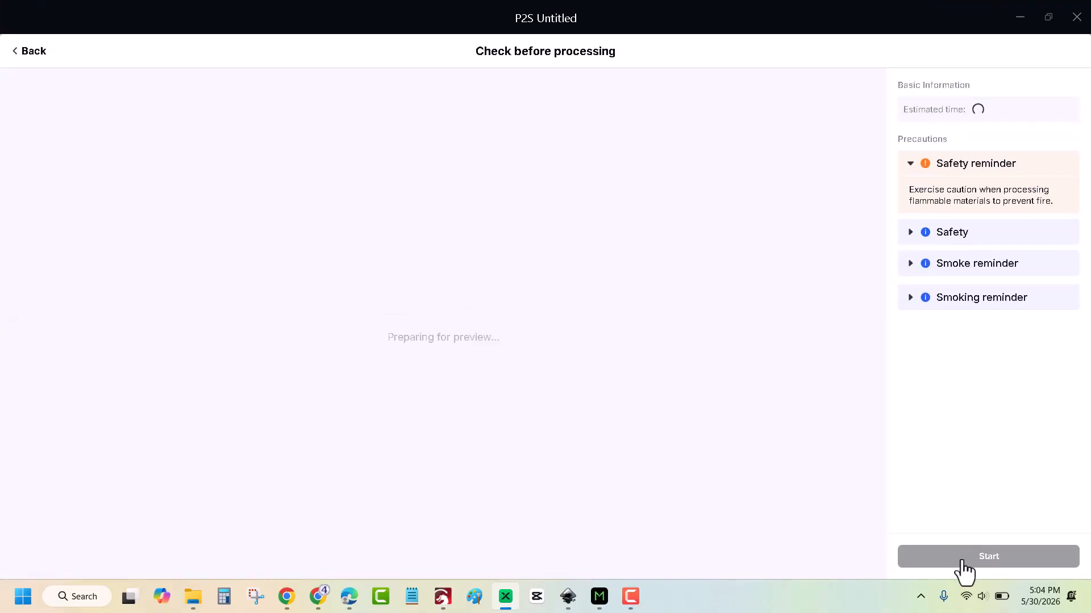